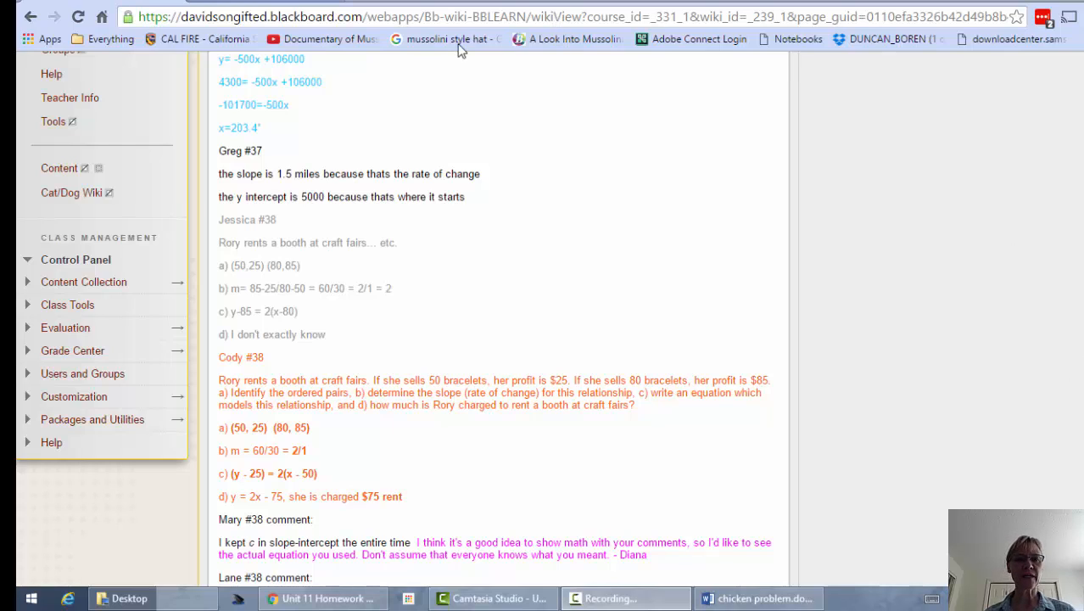
- Examine the student solutions and comments on the Apr. 4 #36-41 page of the Unit 11 Homework Wiki
scroll(547, 184, "up", 1)
scroll(544, 185, "up", 5)
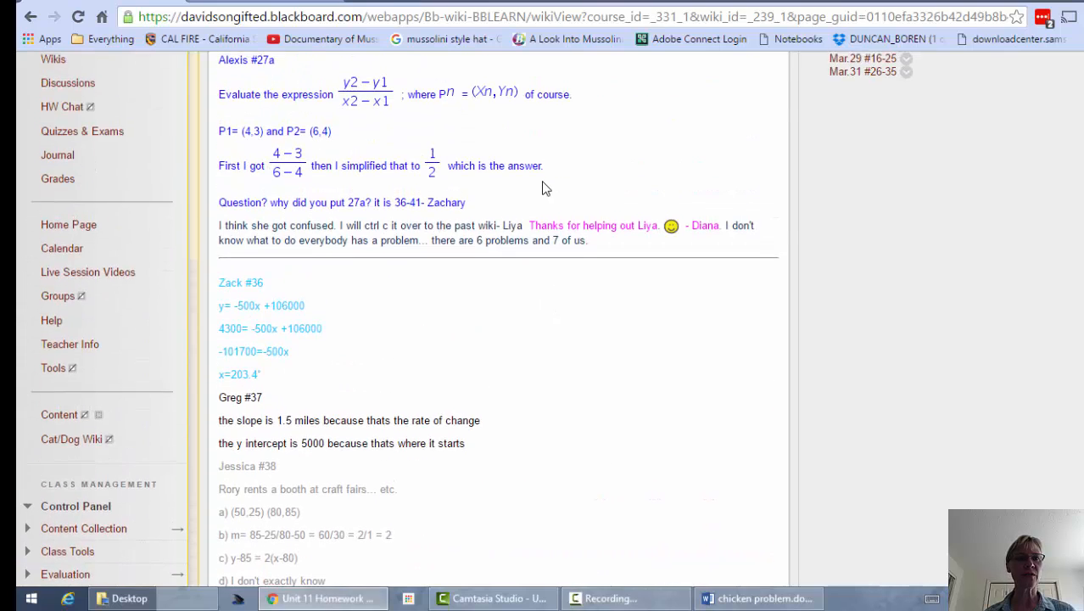
scroll(555, 280, "down", 2)
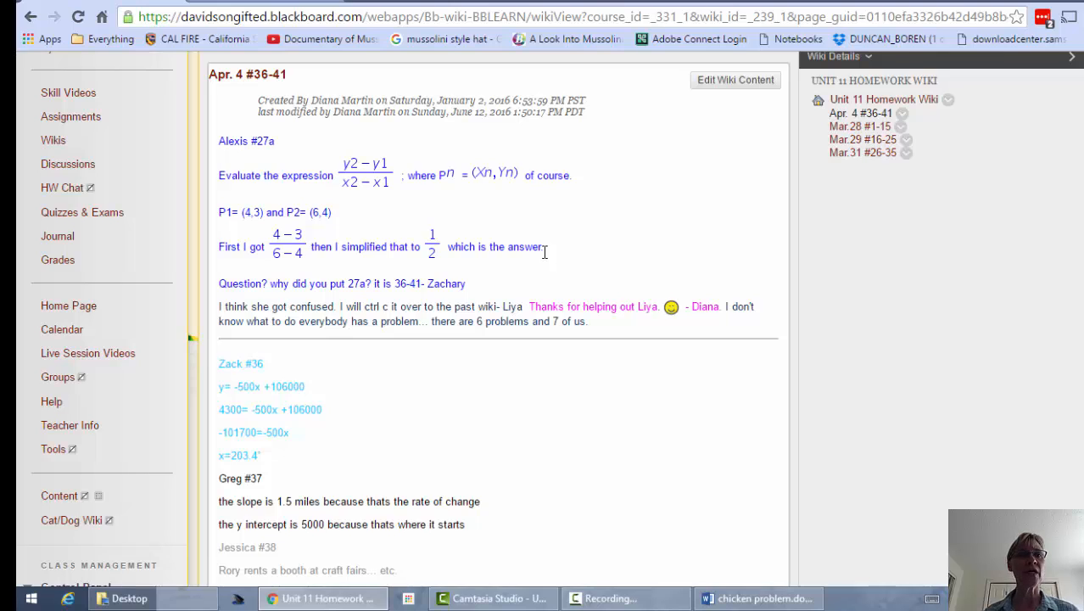
scroll(539, 254, "up", 1)
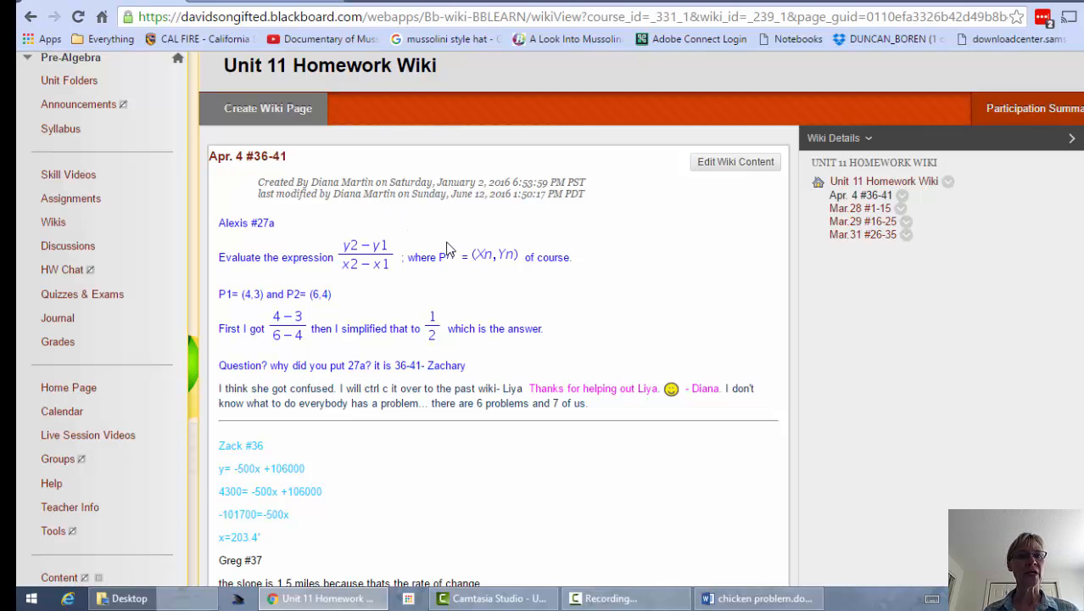
scroll(442, 243, "down", 4)
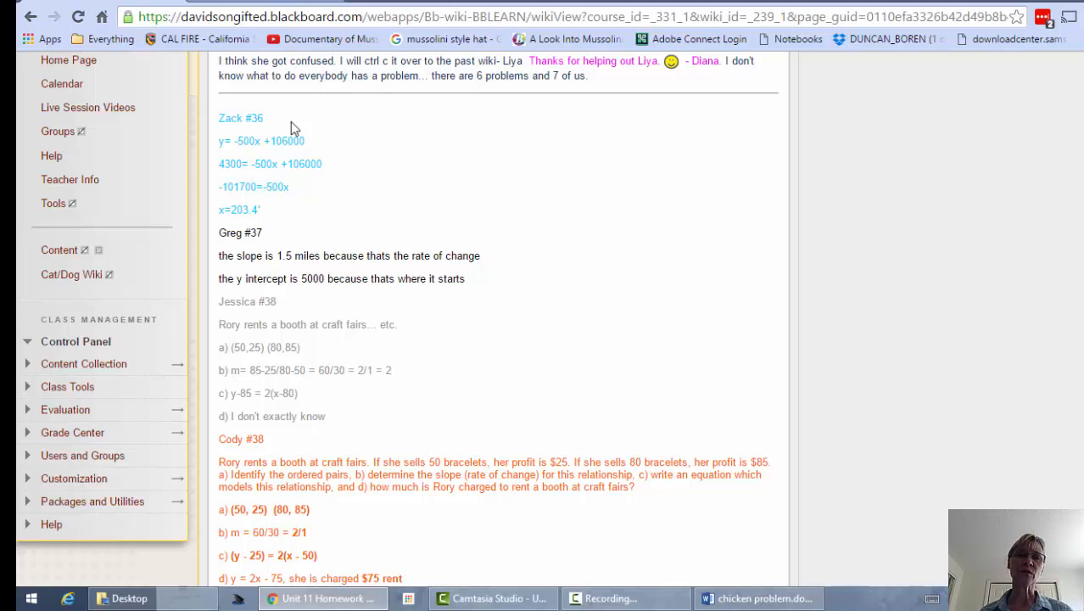
scroll(561, 235, "up", 4)
scroll(519, 249, "down", 4)
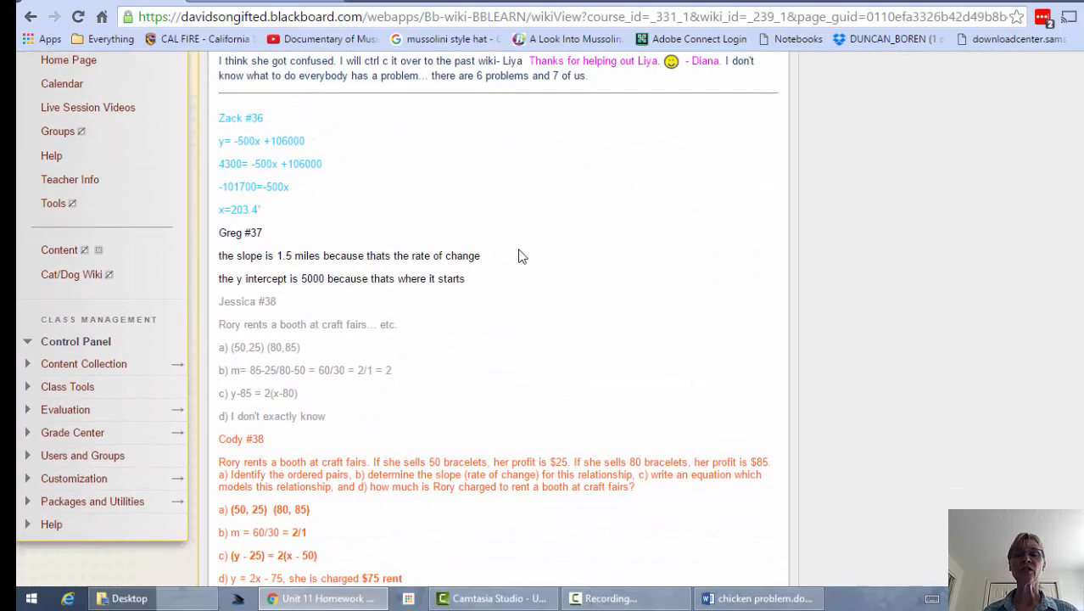
scroll(517, 255, "up", 6)
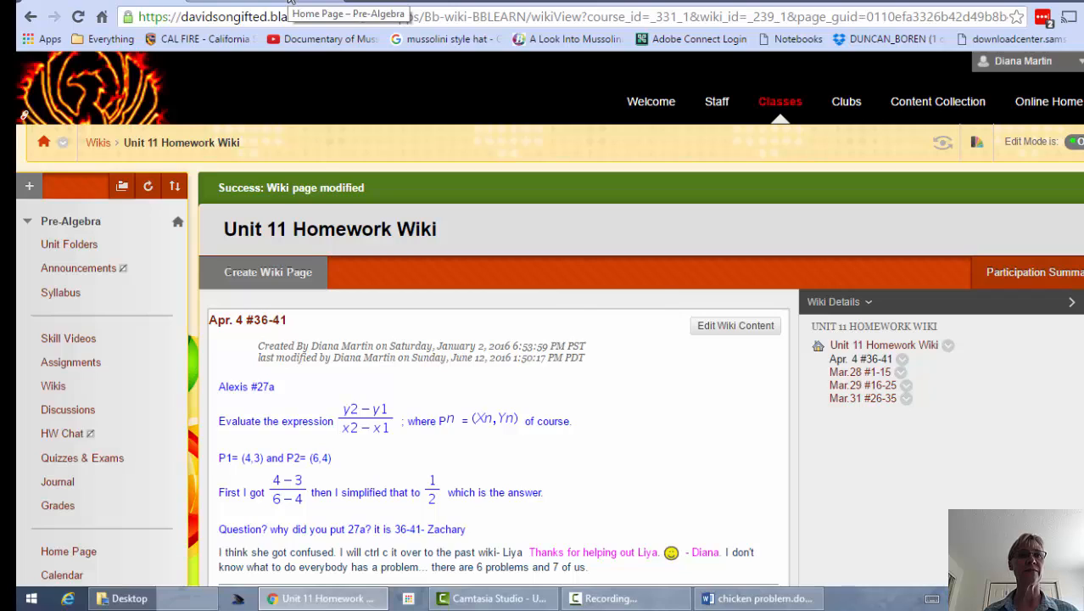
- Open the Unit 01 homework Wiki in the student preview of the Pre-Algebra class and read its posting guidelines
left_click(290, 1)
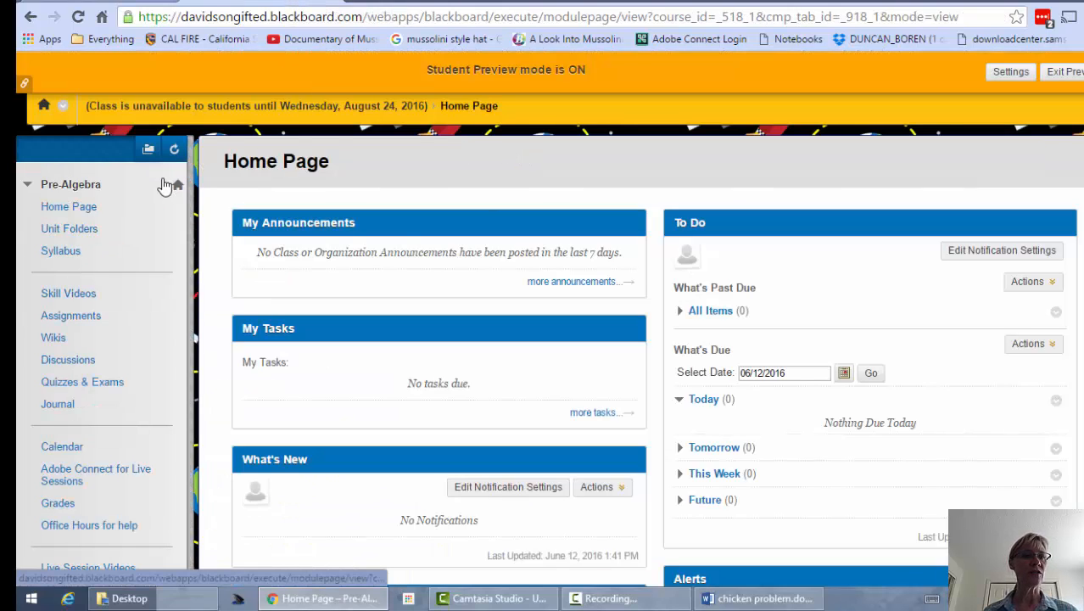
left_click(54, 338)
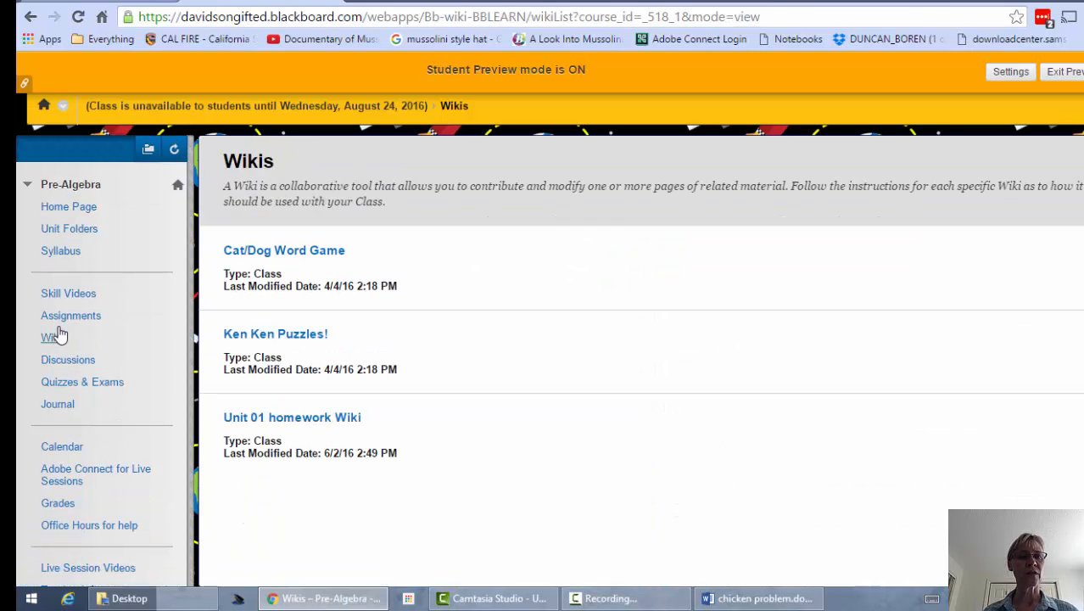
left_click(281, 420)
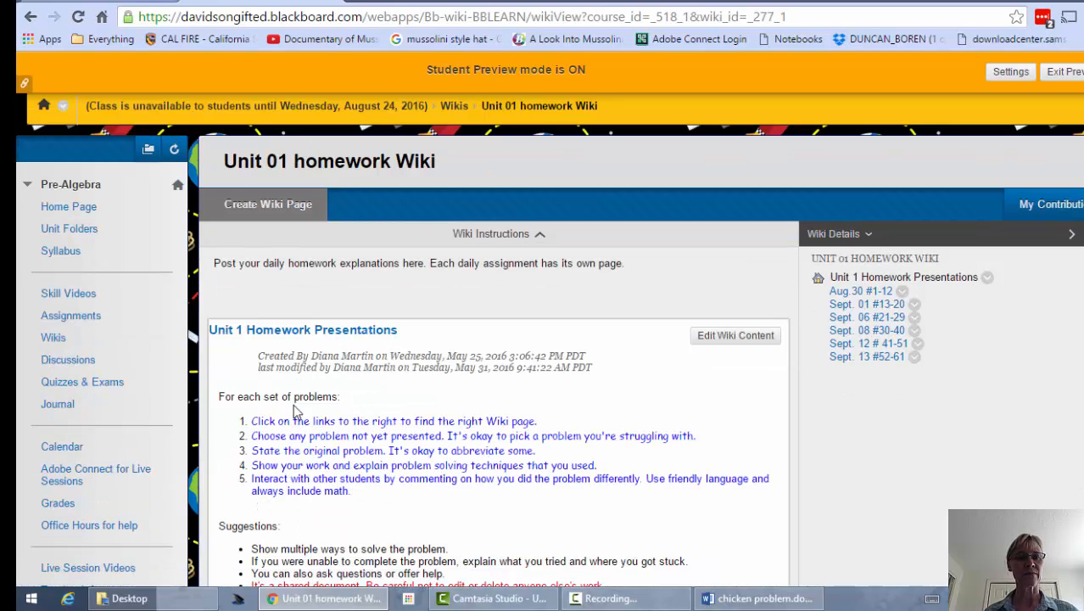
scroll(570, 376, "down", 3)
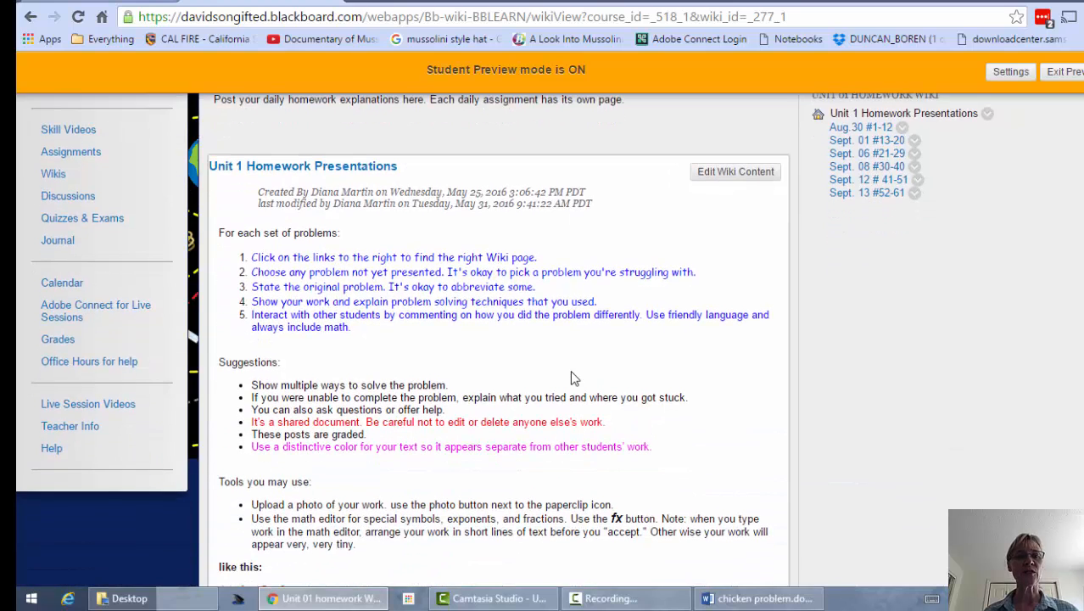
scroll(570, 378, "down", 1)
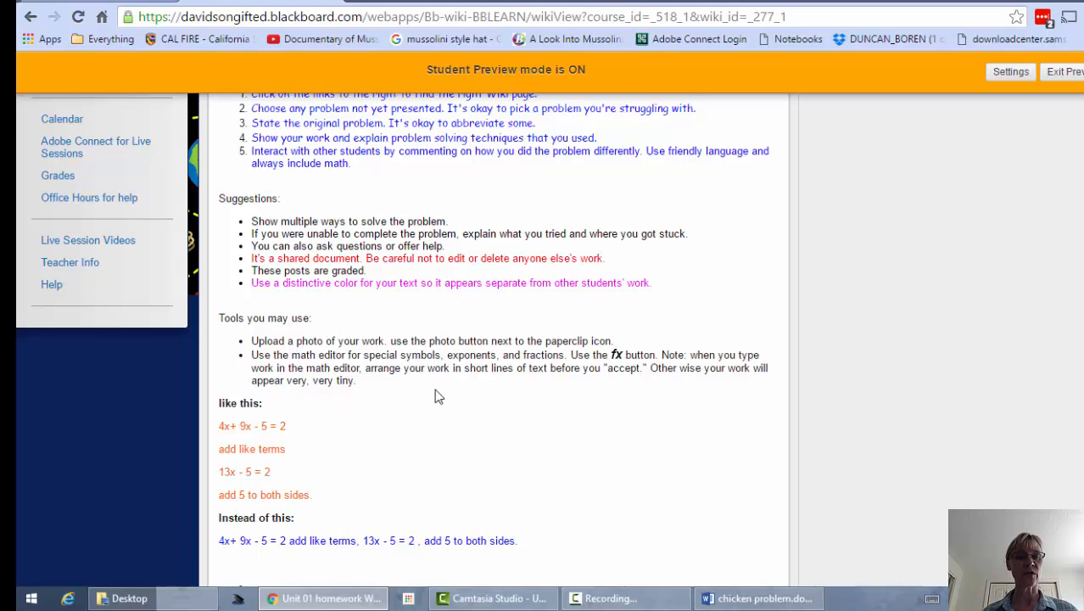
scroll(407, 398, "down", 2)
scroll(366, 379, "up", 5)
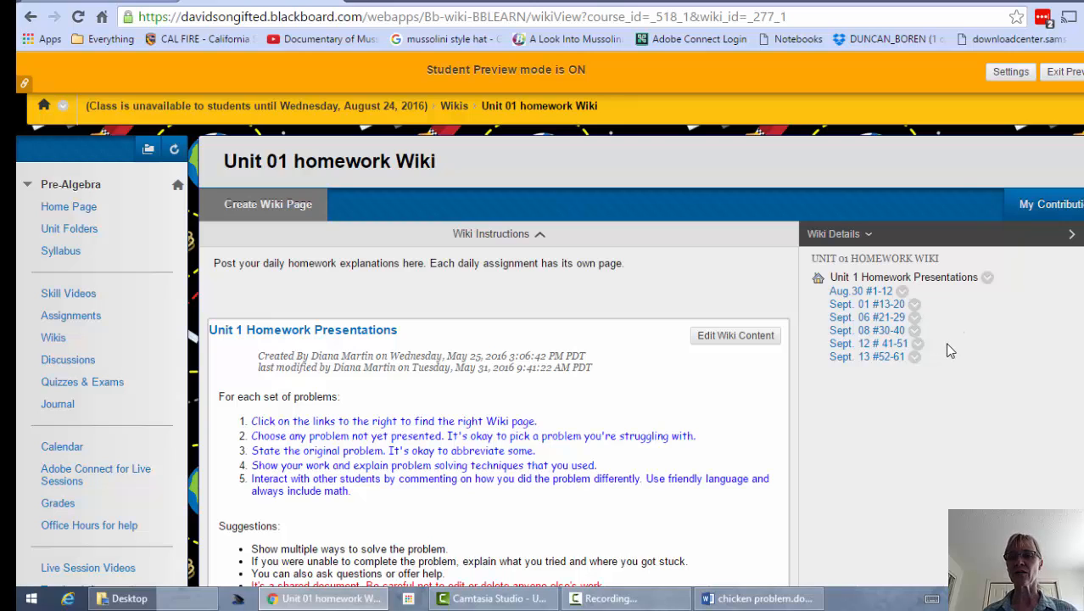
- Open the Aug.30 #1-12 wiki page and read its instructions and sample student post
left_click(866, 291)
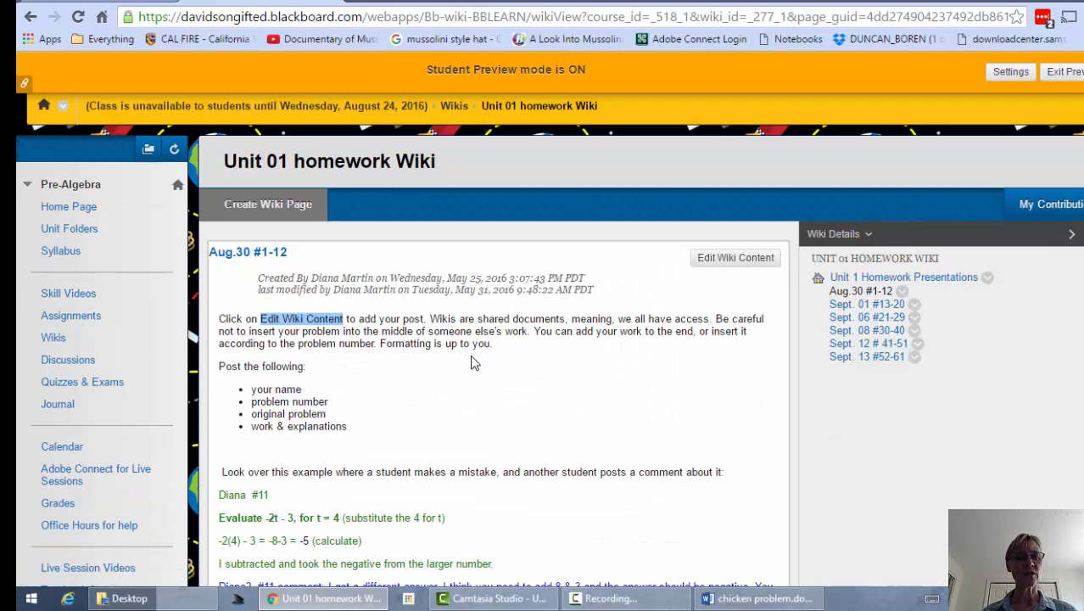
scroll(481, 362, "down", 2)
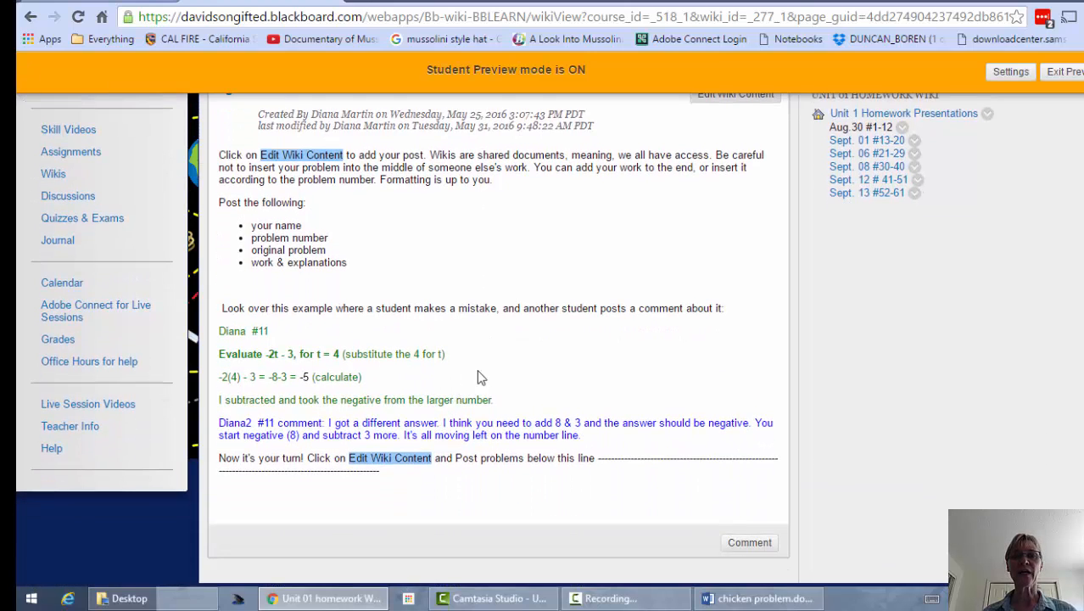
scroll(501, 374, "up", 2)
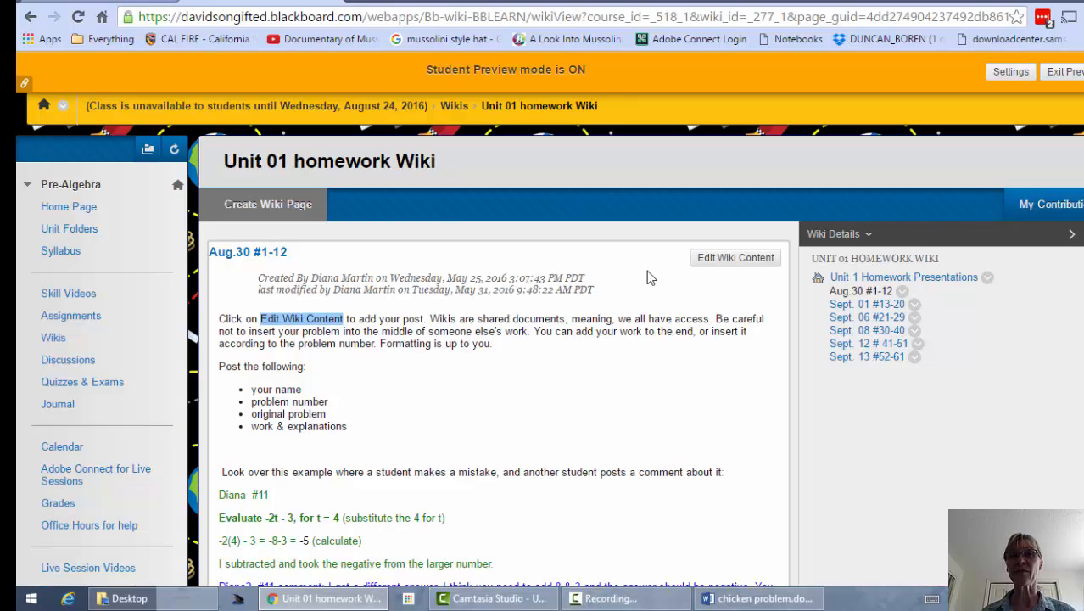
- Open the Sept. 01 #13-20 wiki page for editing
left_click(872, 307)
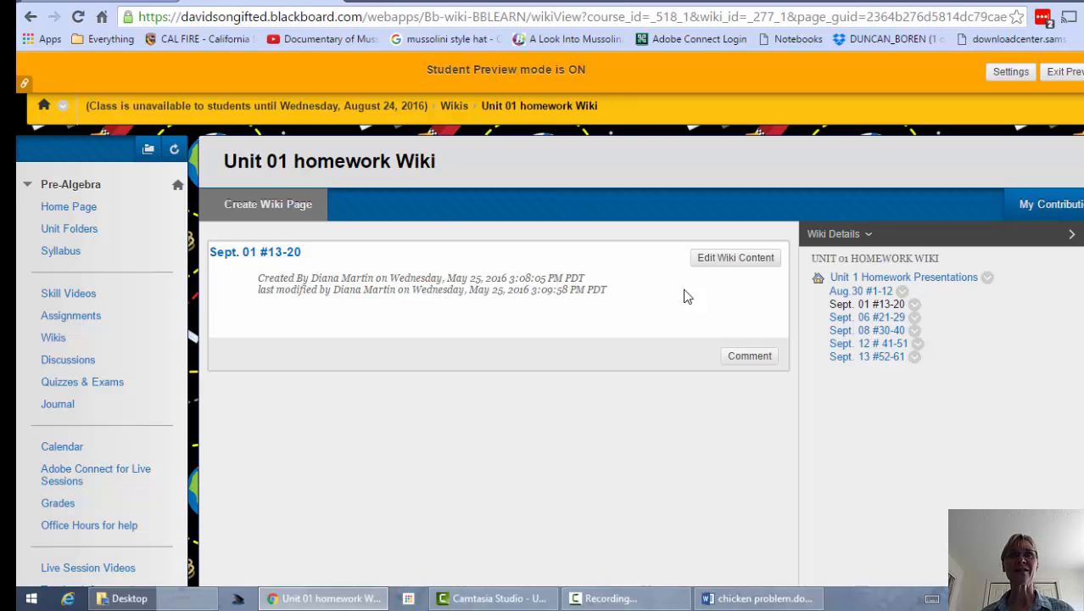
left_click(742, 262)
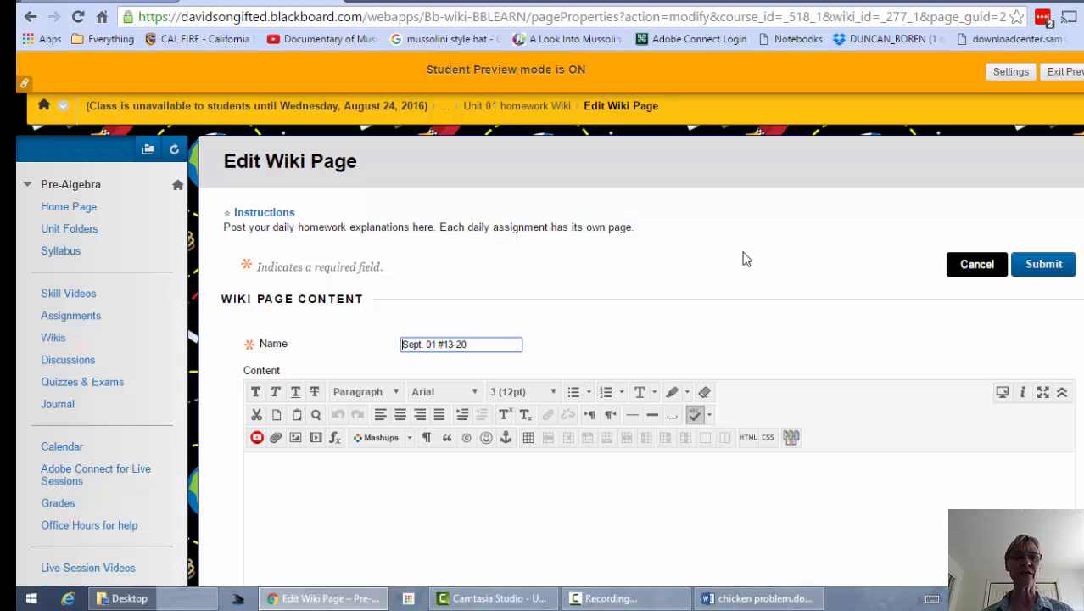
scroll(621, 253, "down", 1)
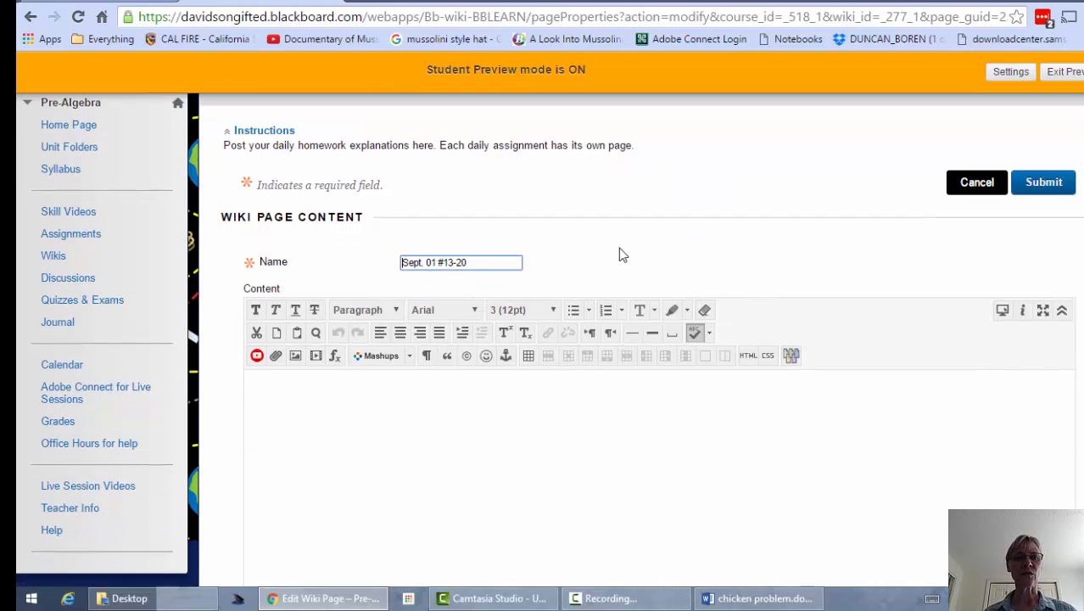
scroll(618, 248, "down", 1)
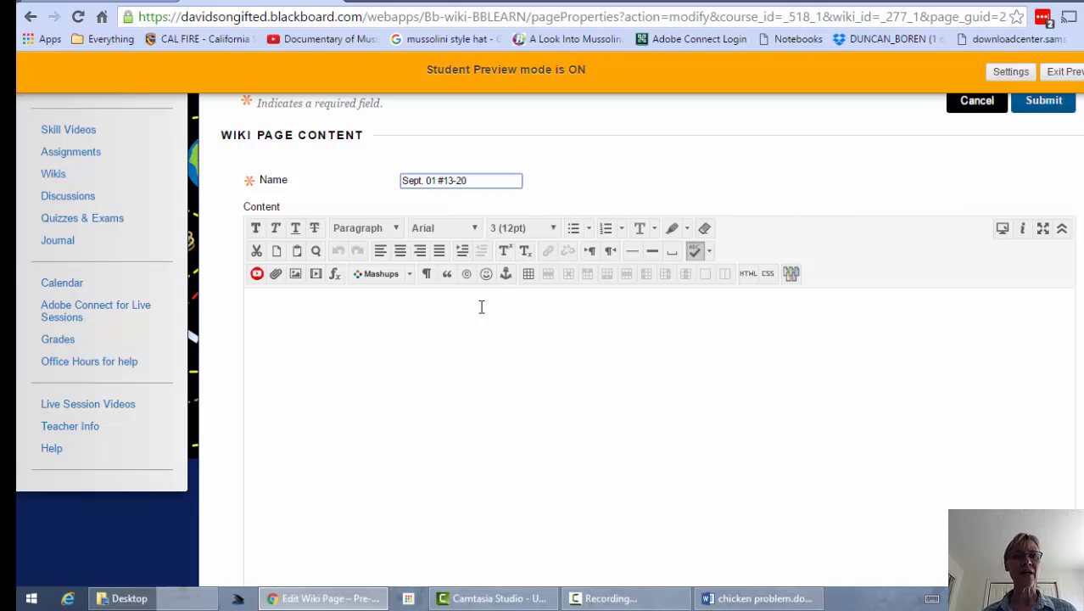
- Copy the entire chicken problem text from the Word document and paste it into the wiki page's content
left_click(389, 316)
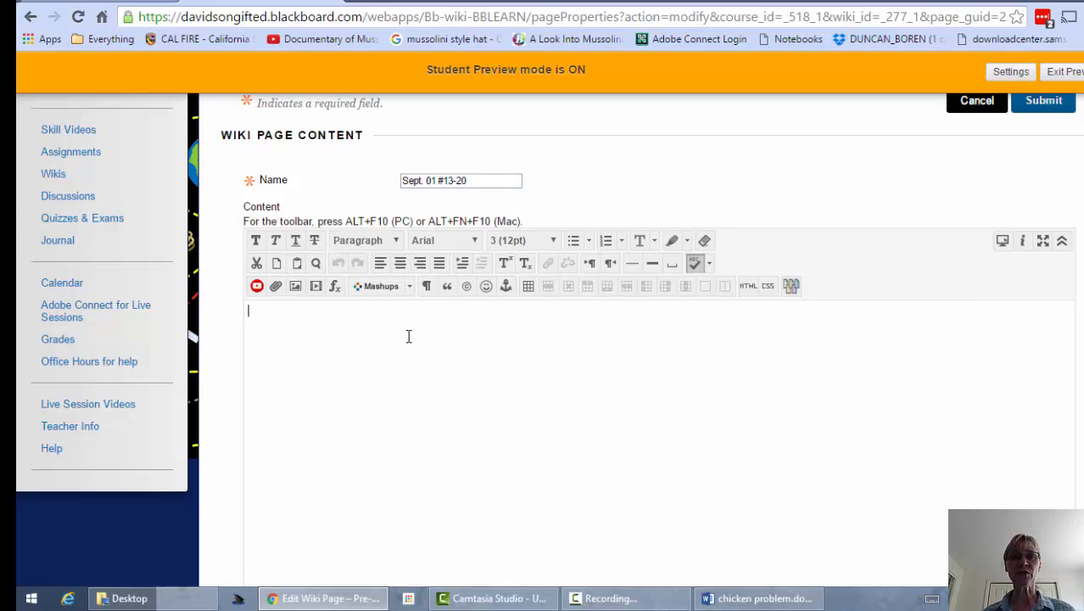
left_click(734, 598)
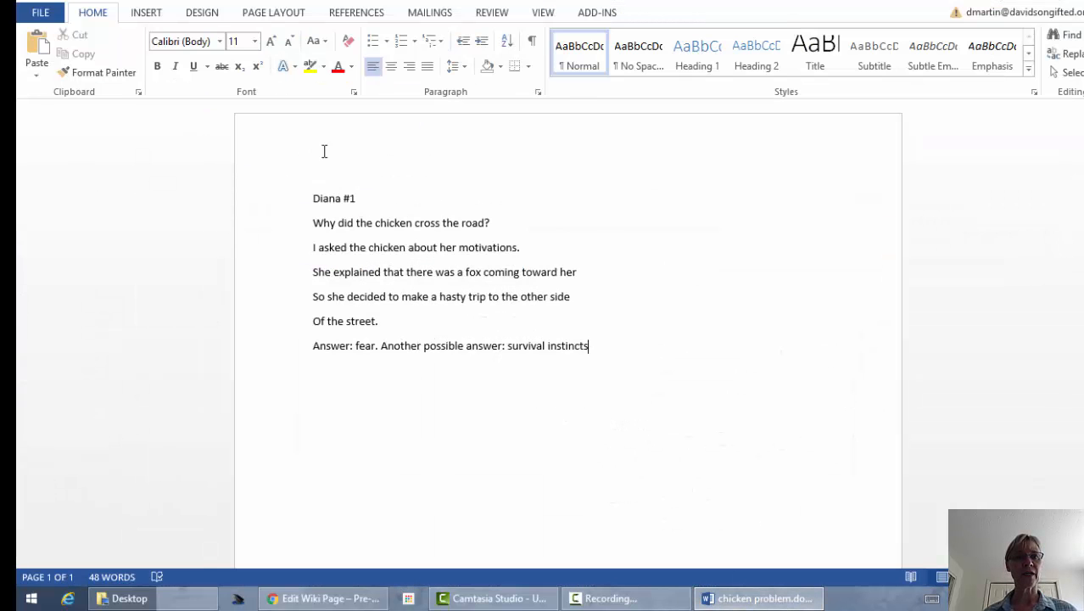
left_click_drag(310, 198, 681, 365)
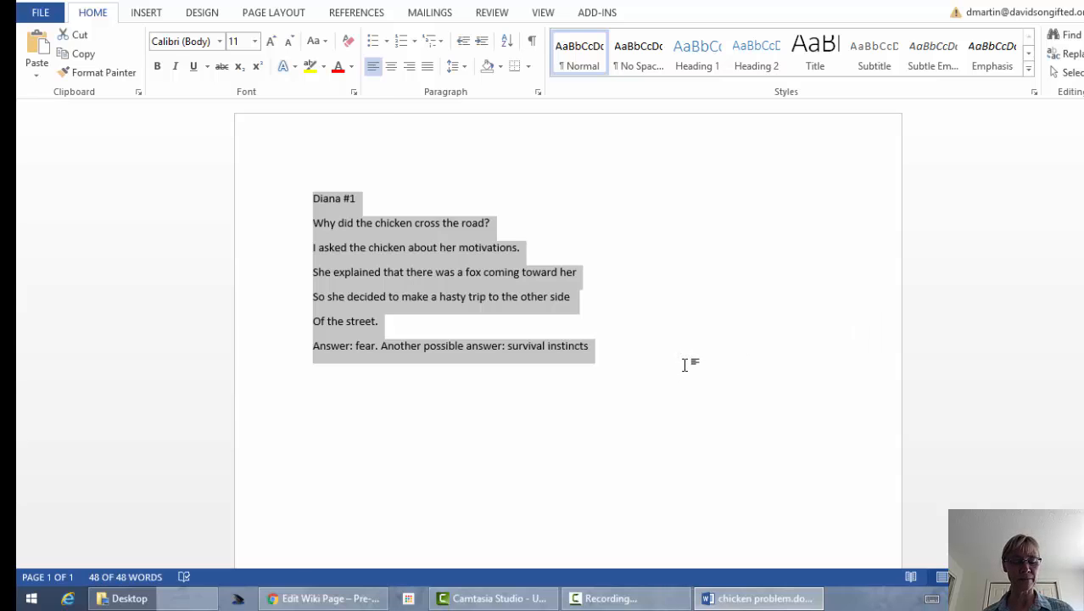
left_click(327, 597)
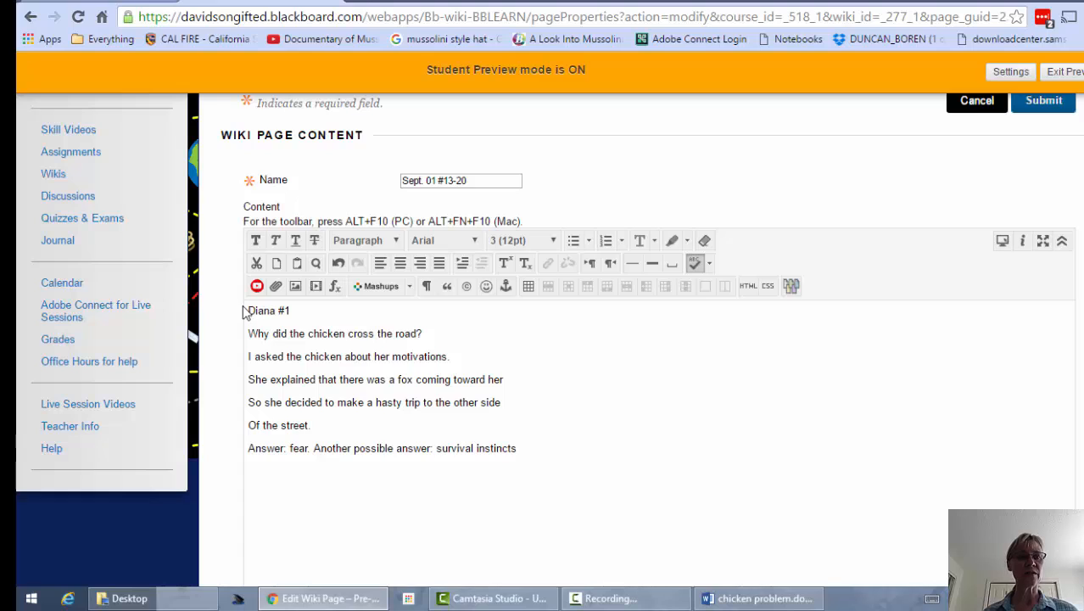
left_click_drag(248, 310, 327, 313)
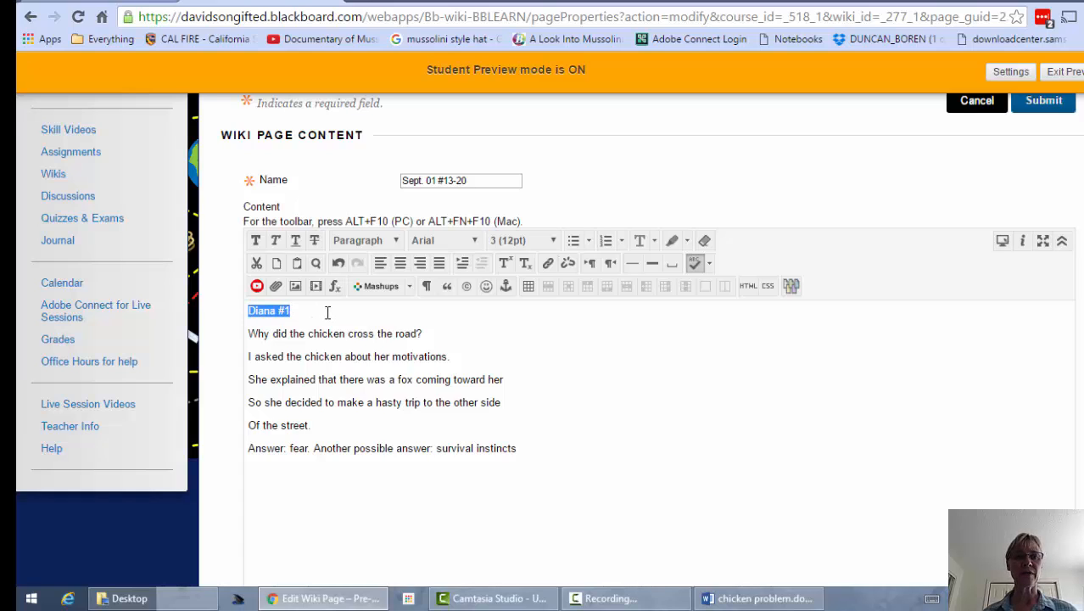
left_click(465, 336)
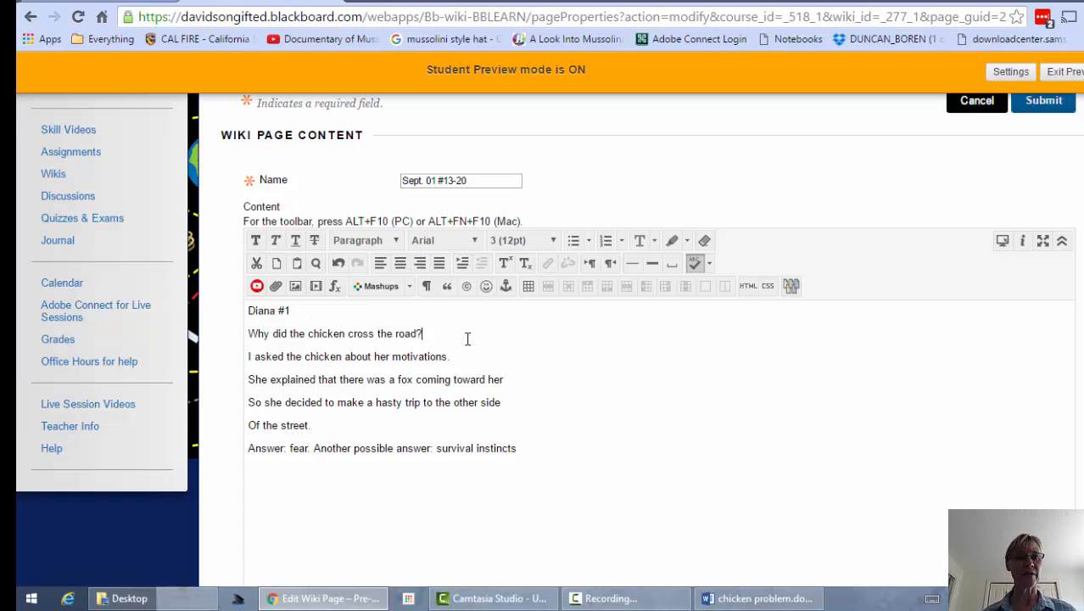
left_click_drag(248, 333, 447, 333)
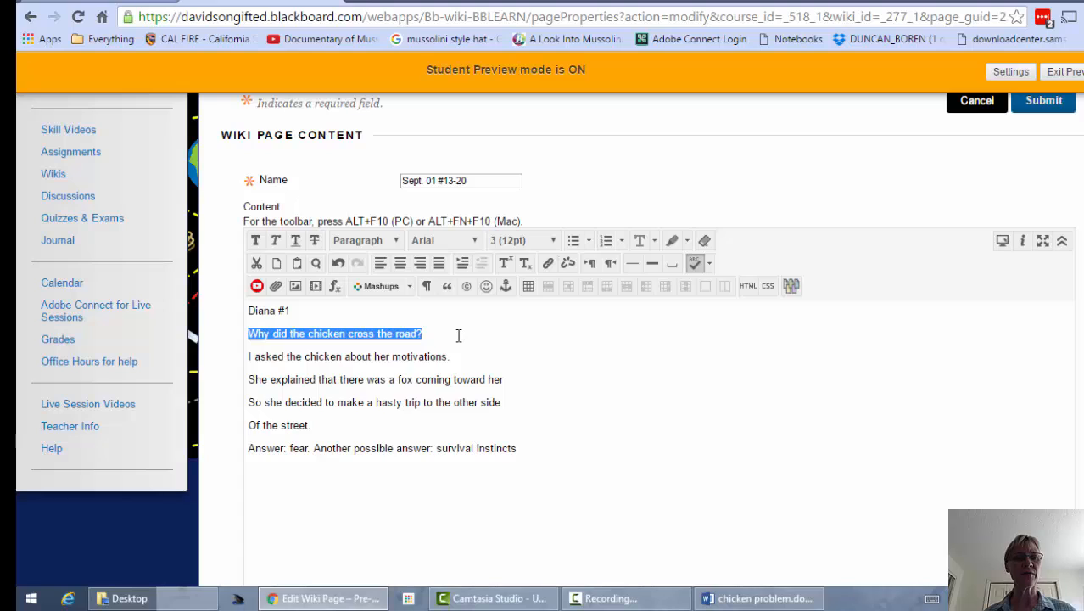
left_click(458, 336)
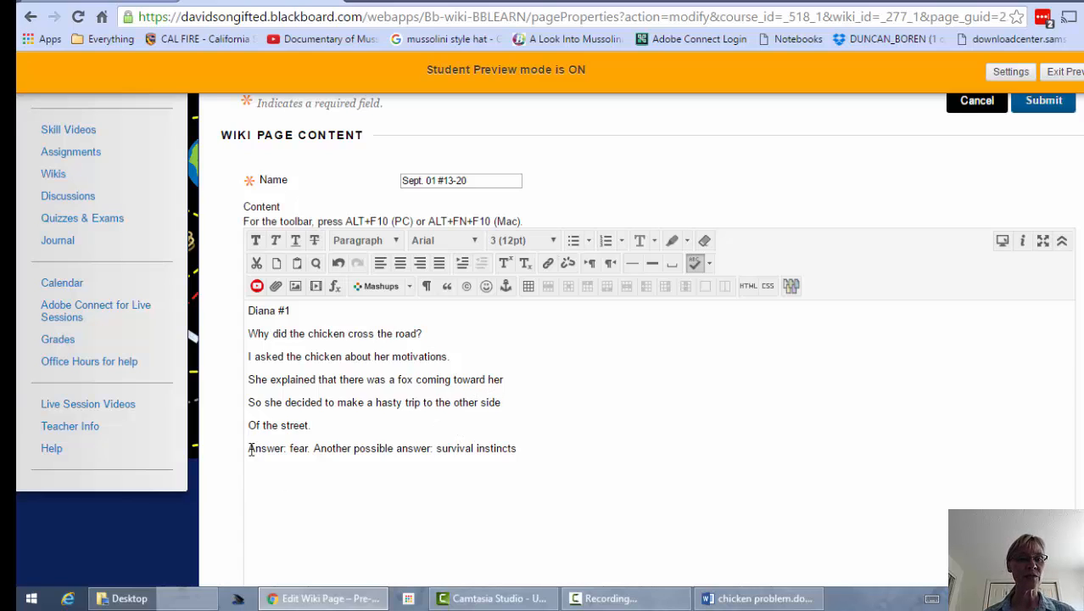
- Make the final line, "Answer: fear. Another possible answer: survival instincts", bold
left_click_drag(249, 448, 324, 446)
left_click_drag(426, 448, 525, 449)
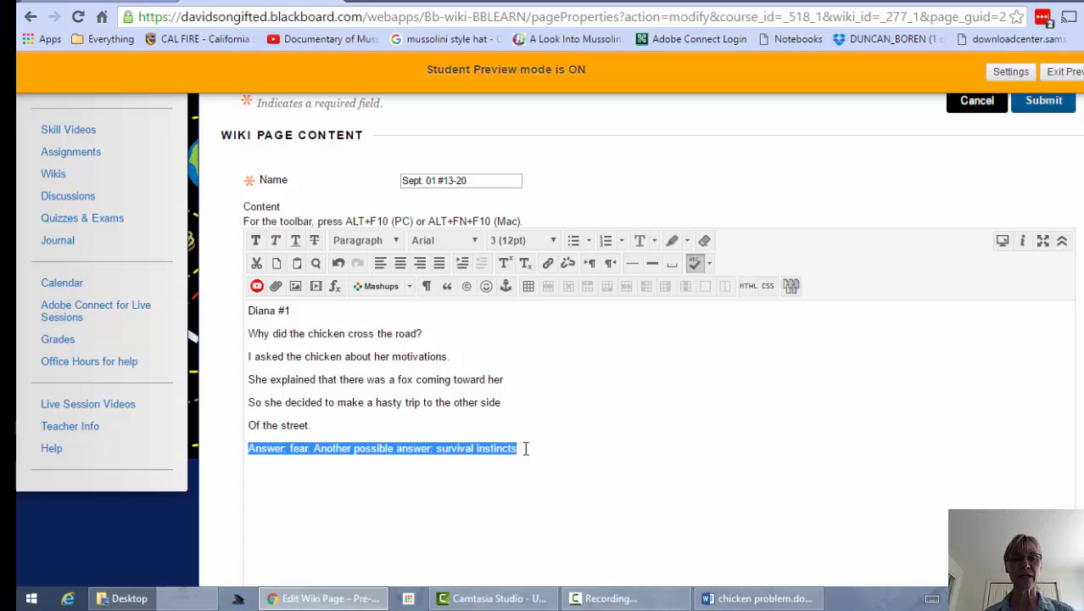
left_click(257, 241)
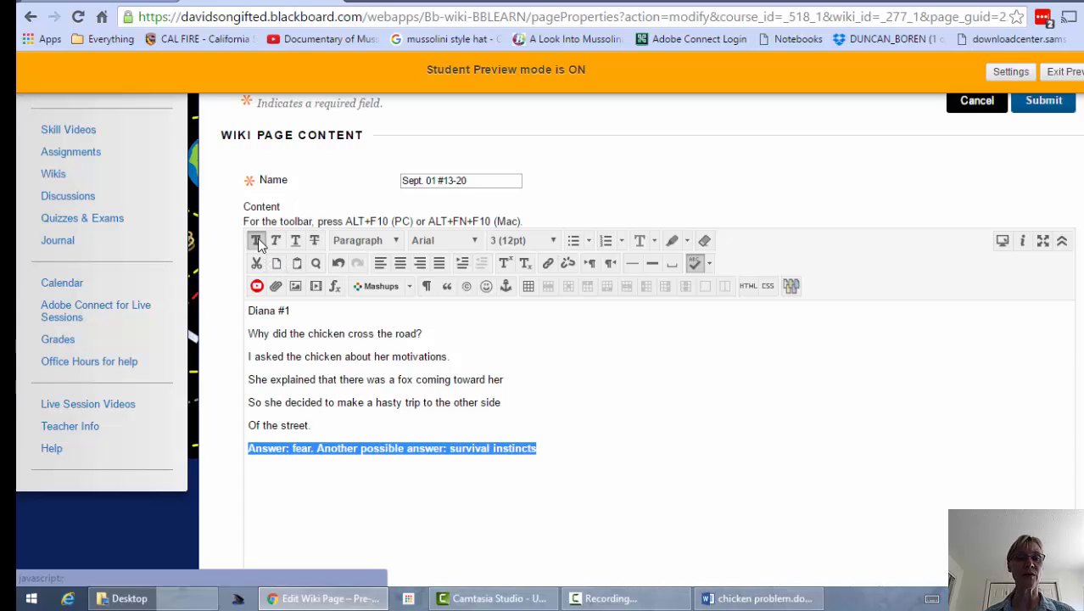
left_click(724, 459)
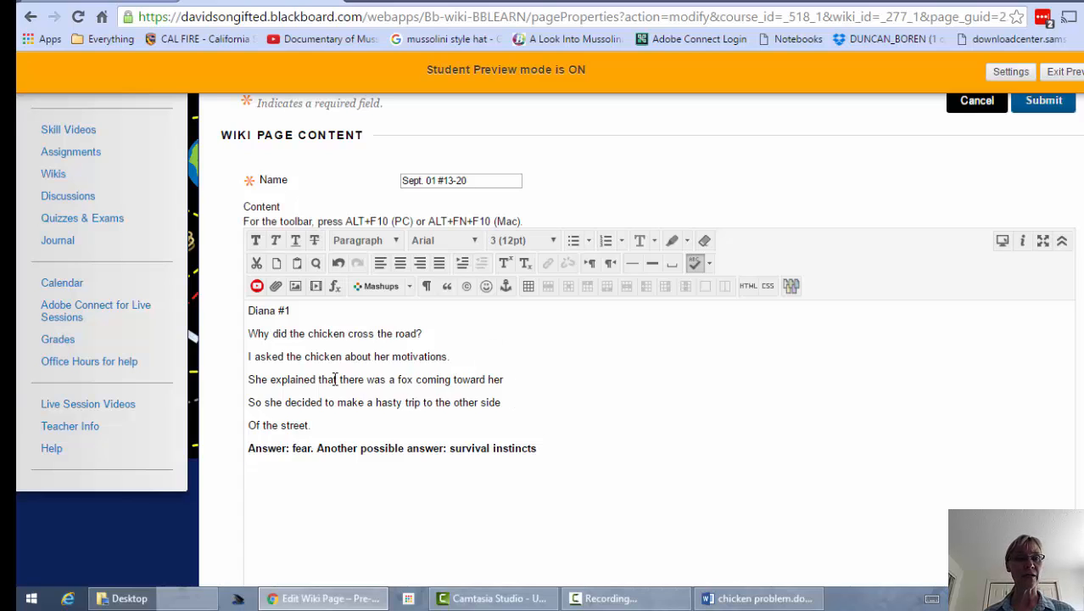
- Change the text color of the whole post to magenta
left_click_drag(250, 310, 595, 463)
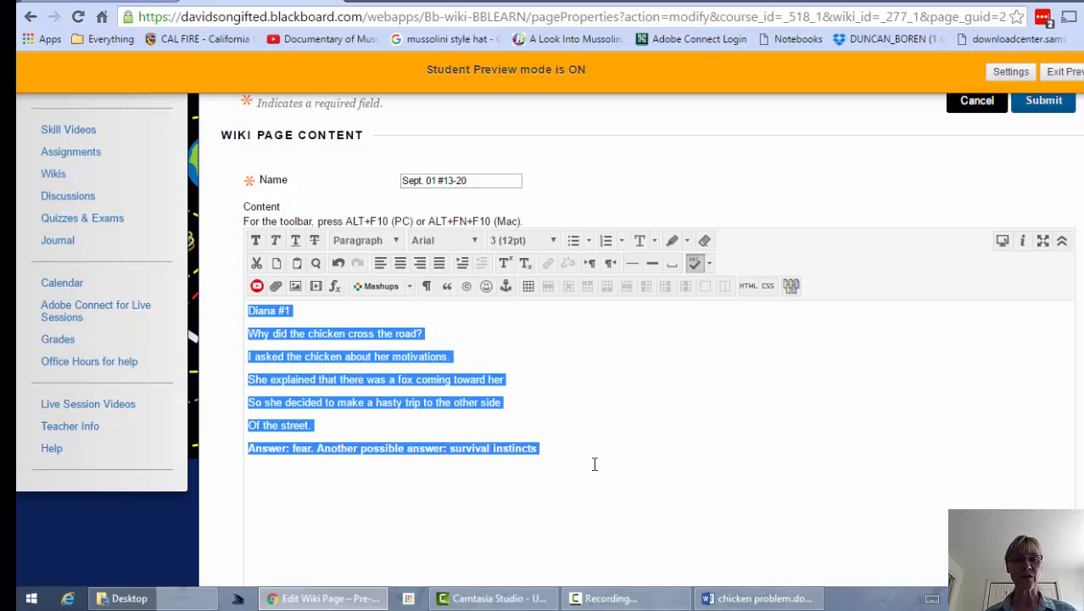
left_click(655, 242)
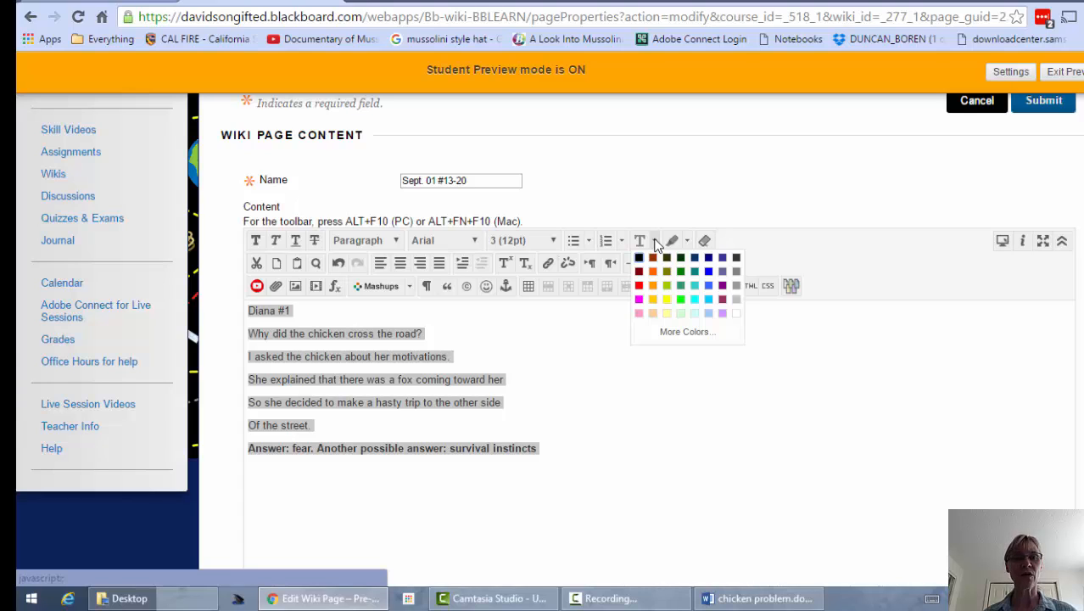
left_click(639, 300)
left_click(595, 370)
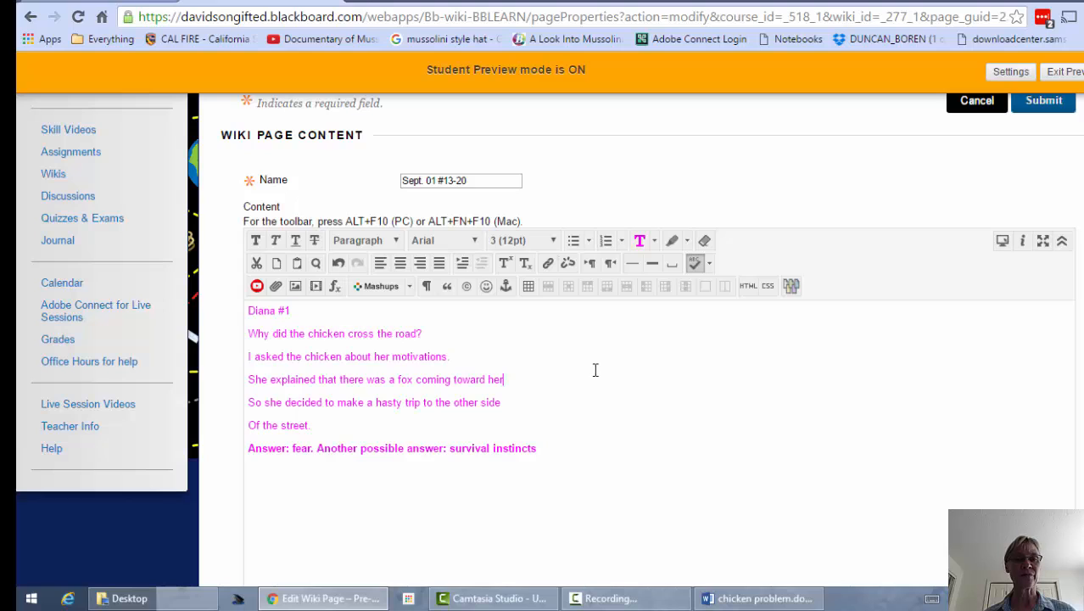
- Submit the formatted post on the Sept. 01 #13-20 wiki page
left_click(593, 468)
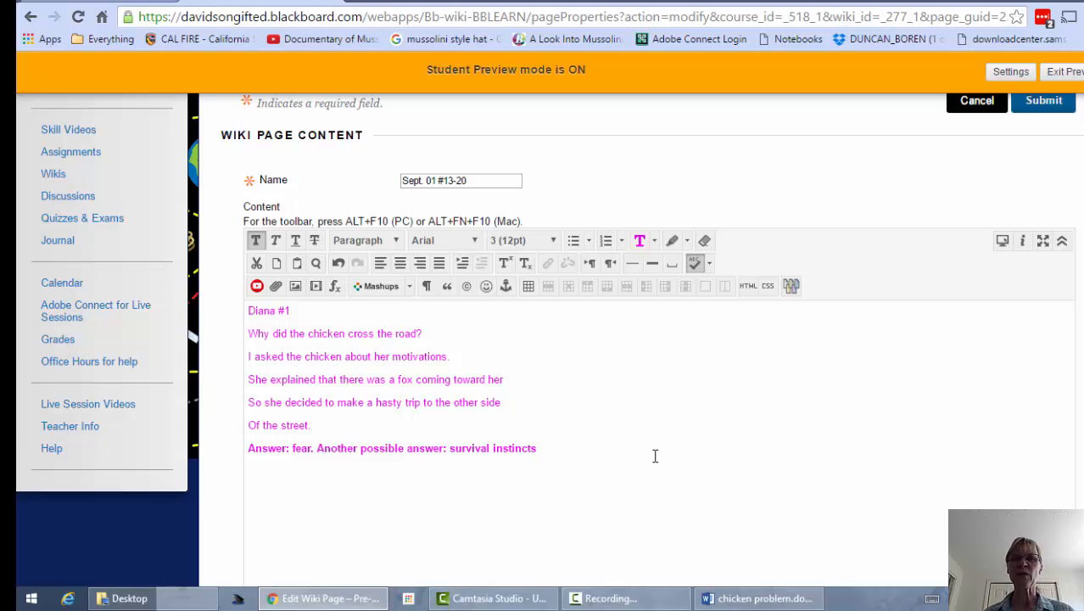
left_click(355, 482)
scroll(737, 461, "down", 4)
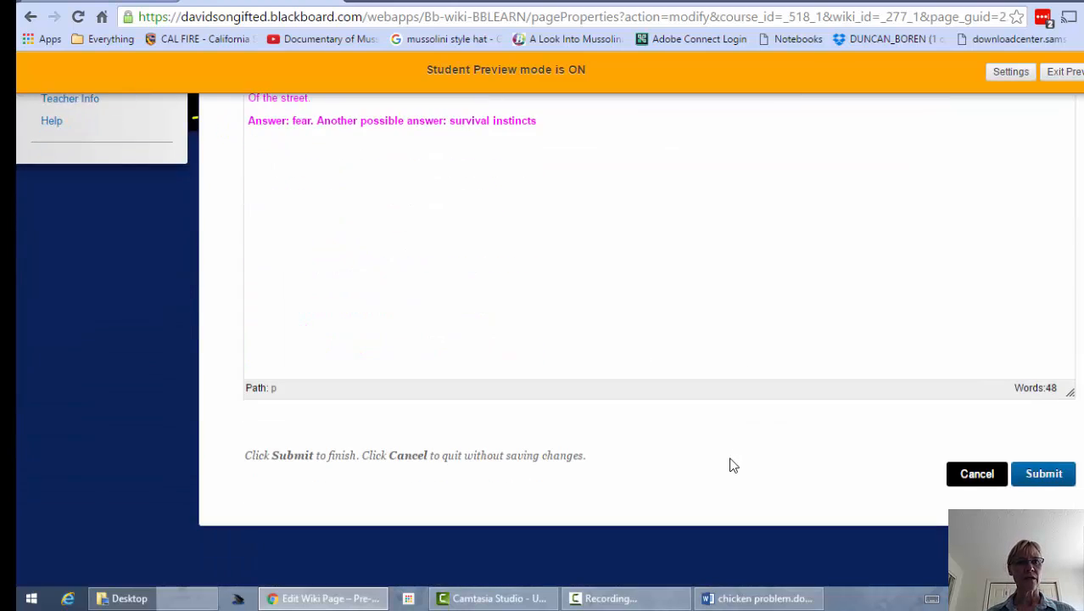
left_click(1050, 476)
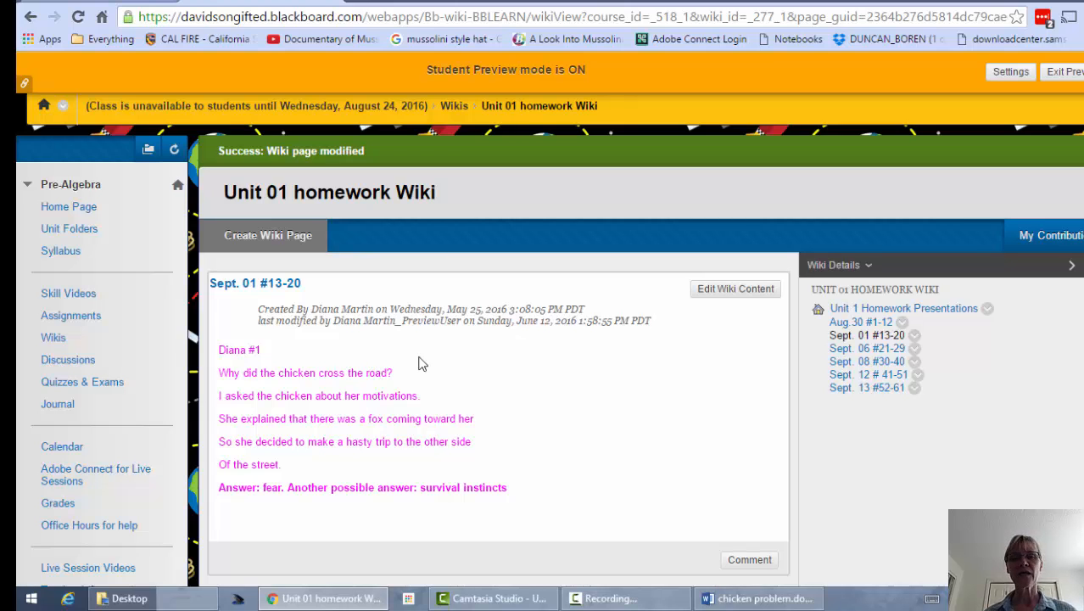
- Review the submitted post, and view the Aug.30 #1-12 and Sept. 06 #21-29 pages of the Unit 01 homework Wiki
scroll(543, 378, "down", 3)
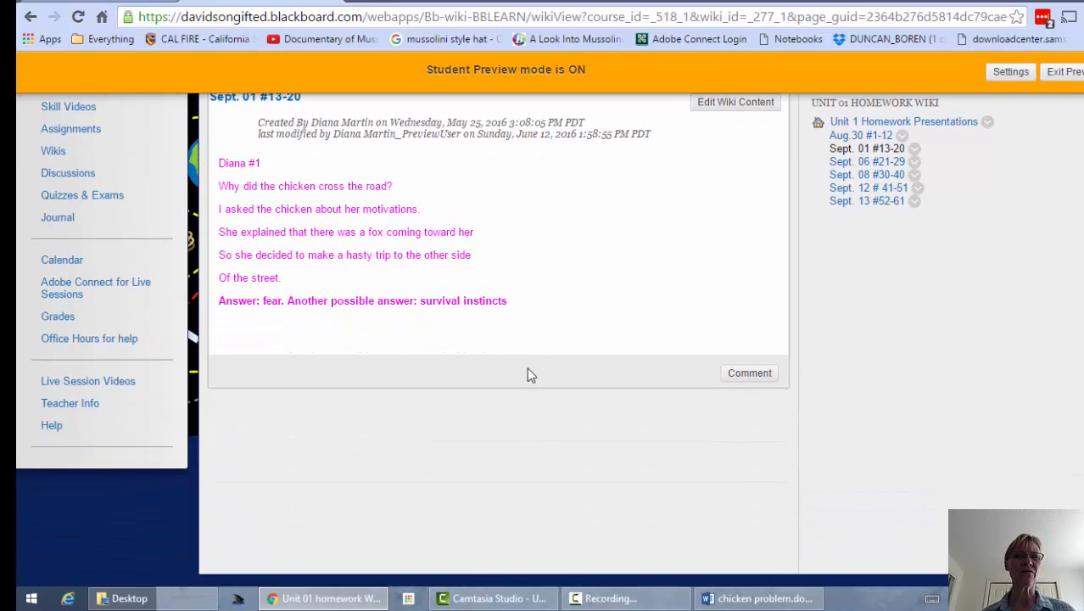
scroll(527, 371, "up", 3)
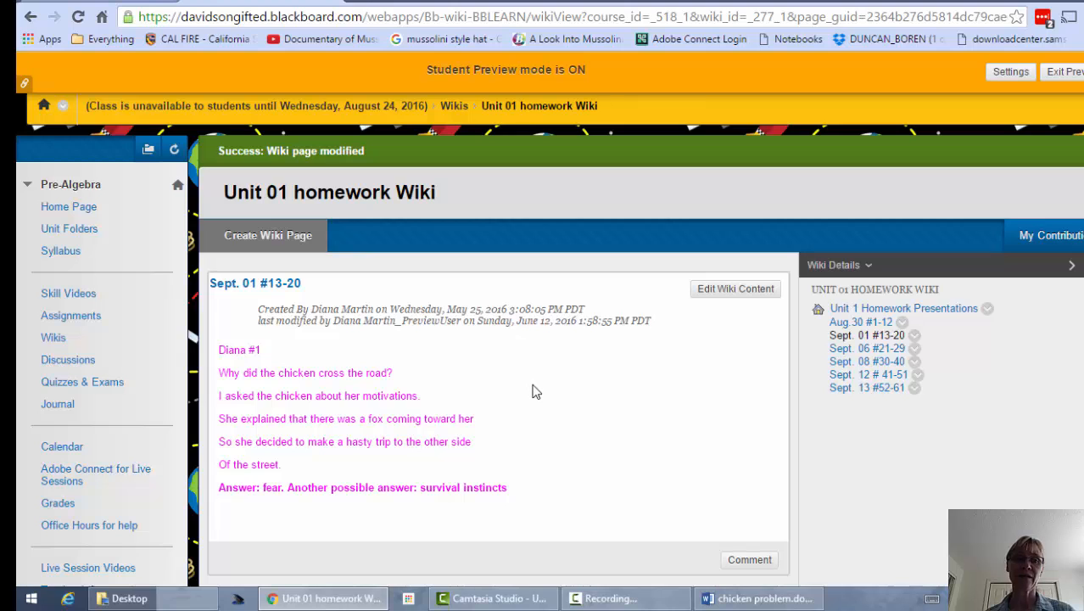
scroll(533, 391, "down", 1)
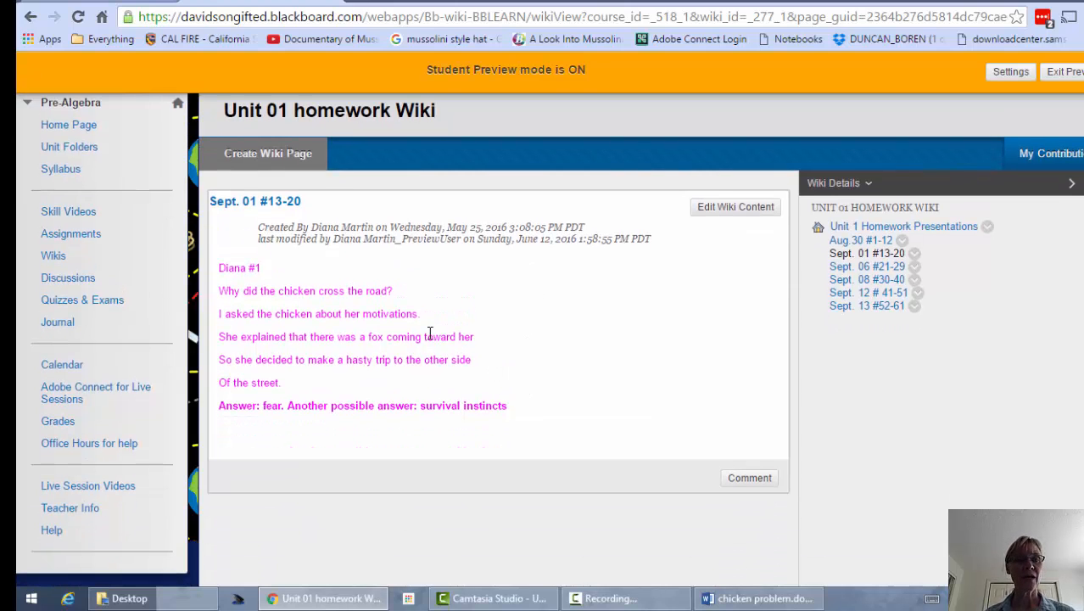
scroll(543, 352, "down", 1)
scroll(540, 351, "up", 2)
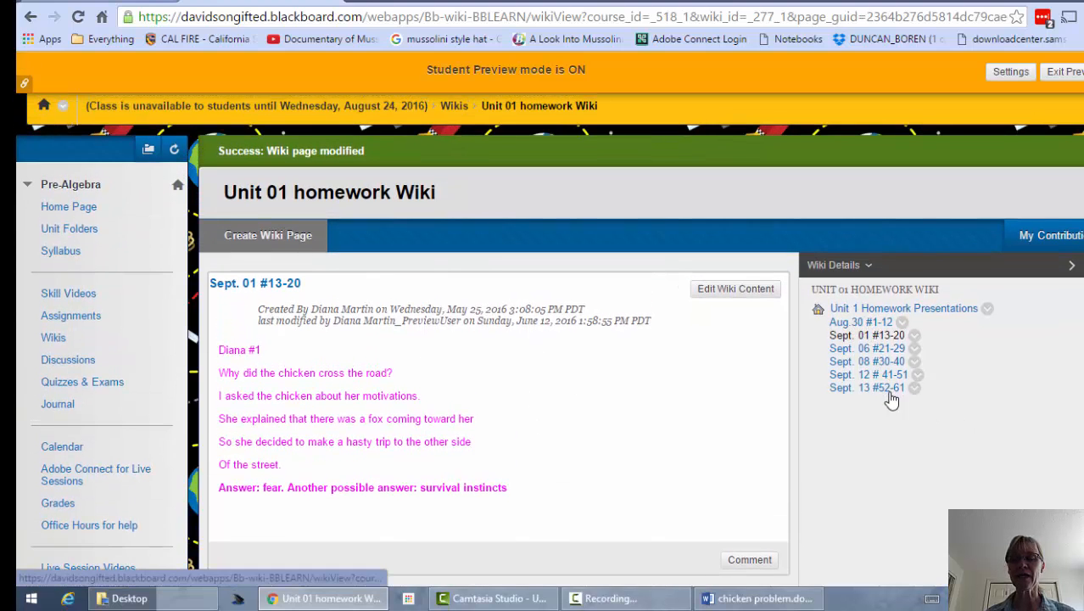
left_click(863, 322)
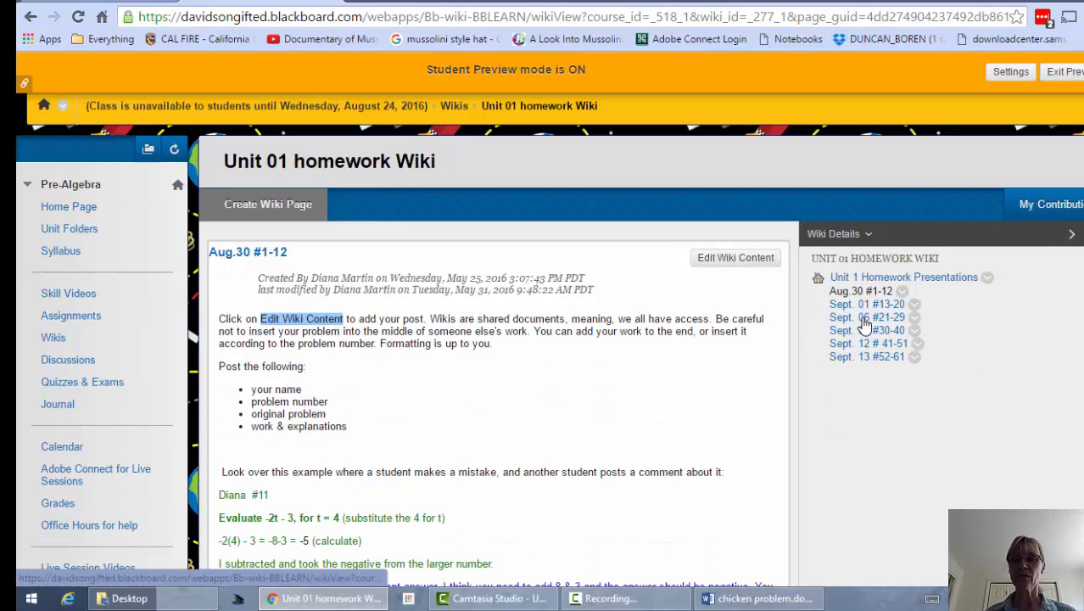
left_click(865, 322)
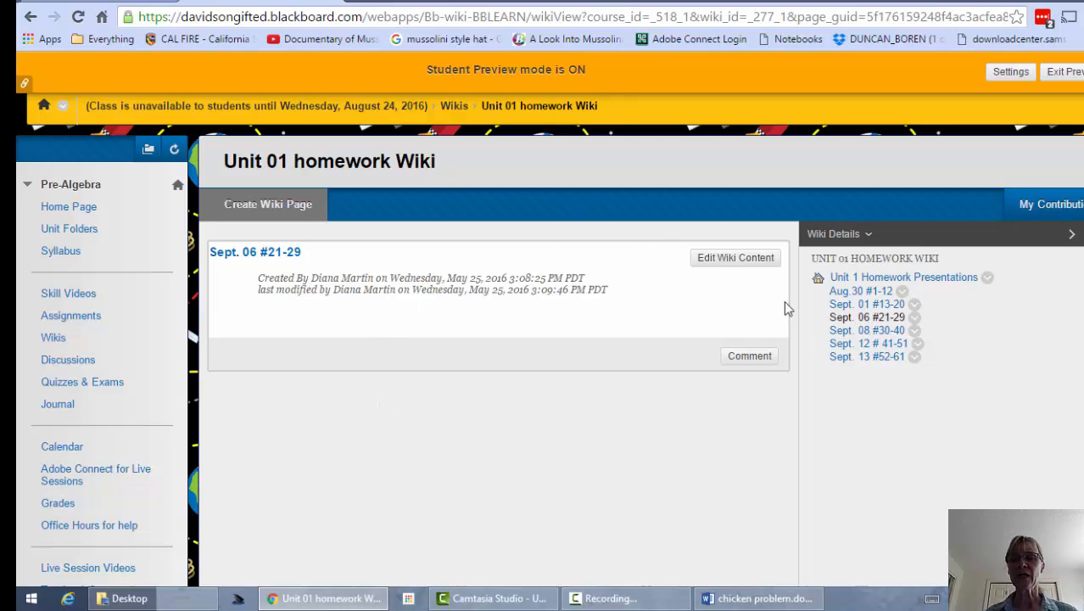
- Reopen the Sept. 01 #13-20 page for editing and add the poster's first name and a new line below the bold answer
left_click(882, 307)
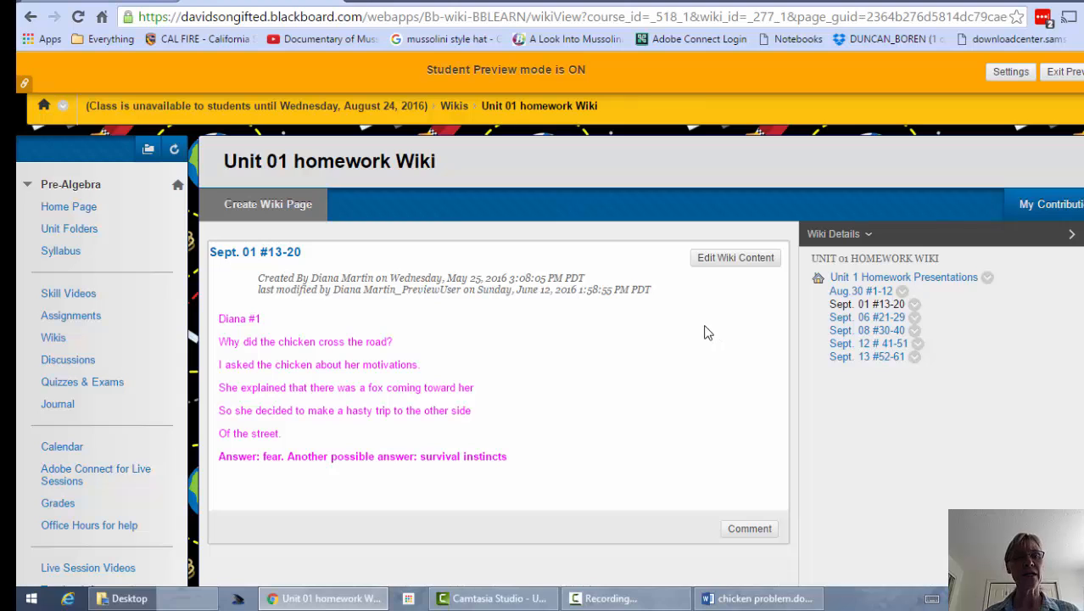
left_click(727, 259)
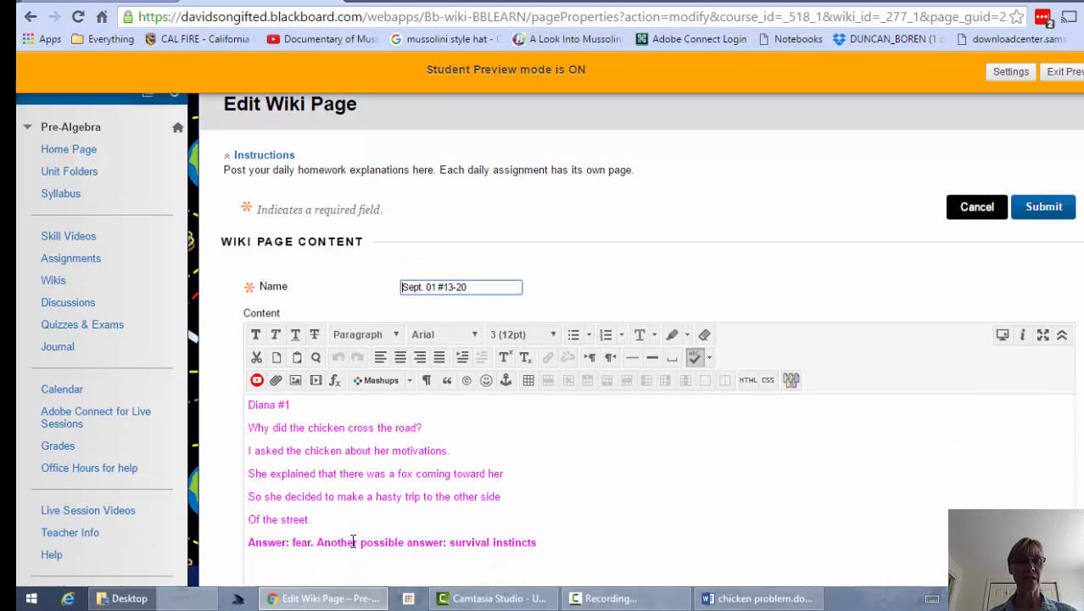
scroll(351, 513, "down", 2)
left_click(488, 475)
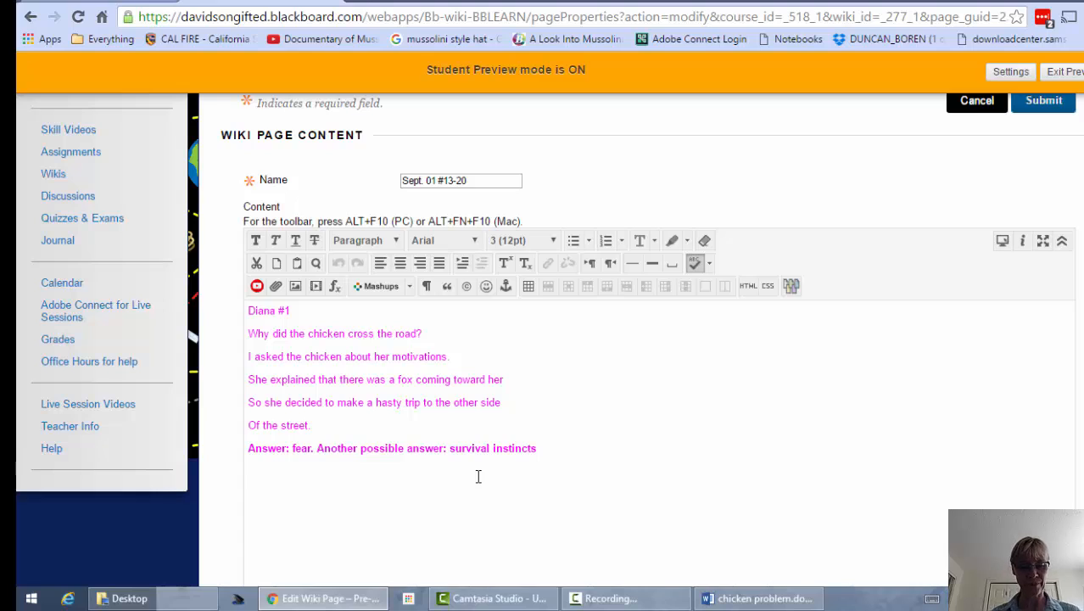
type("Diana")
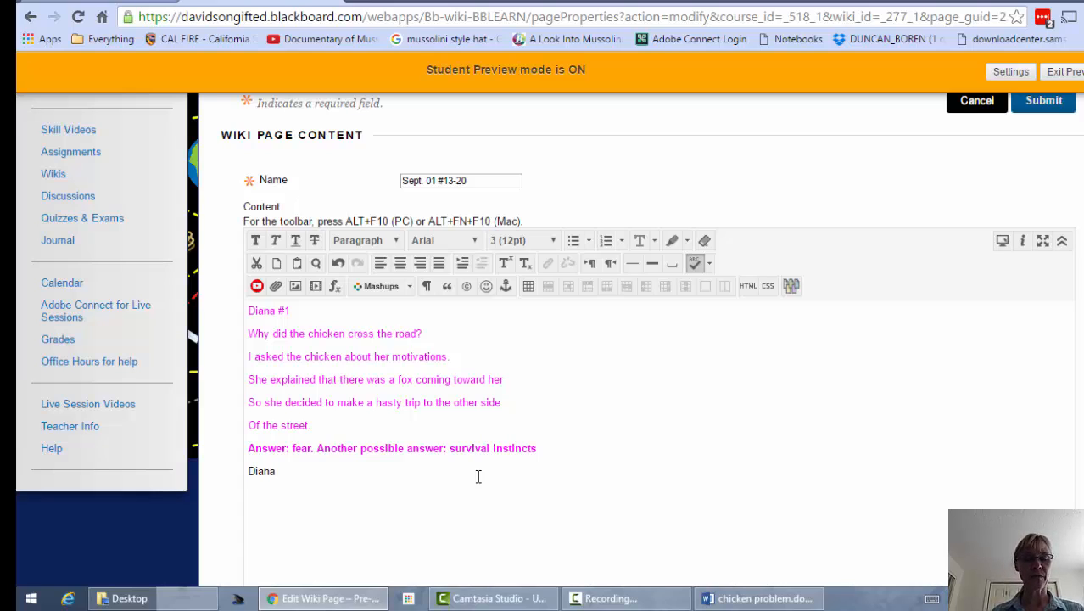
key("Return")
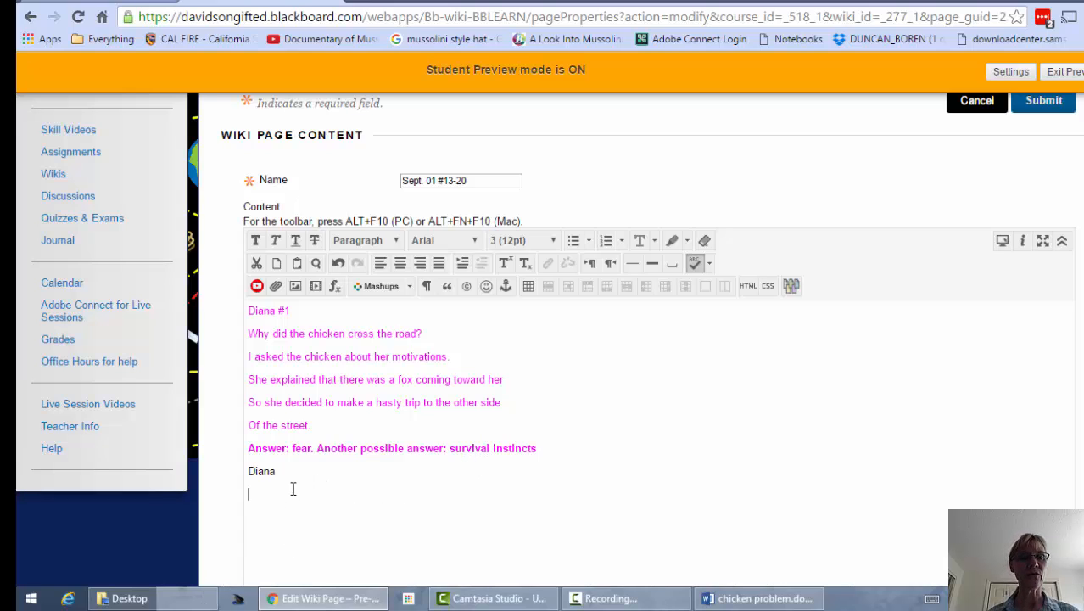
- Choose "aa part 2 no.3 U5 dim anal.jpg" from the HW probs folder as a new image and describe it as "math problem"
left_click(295, 286)
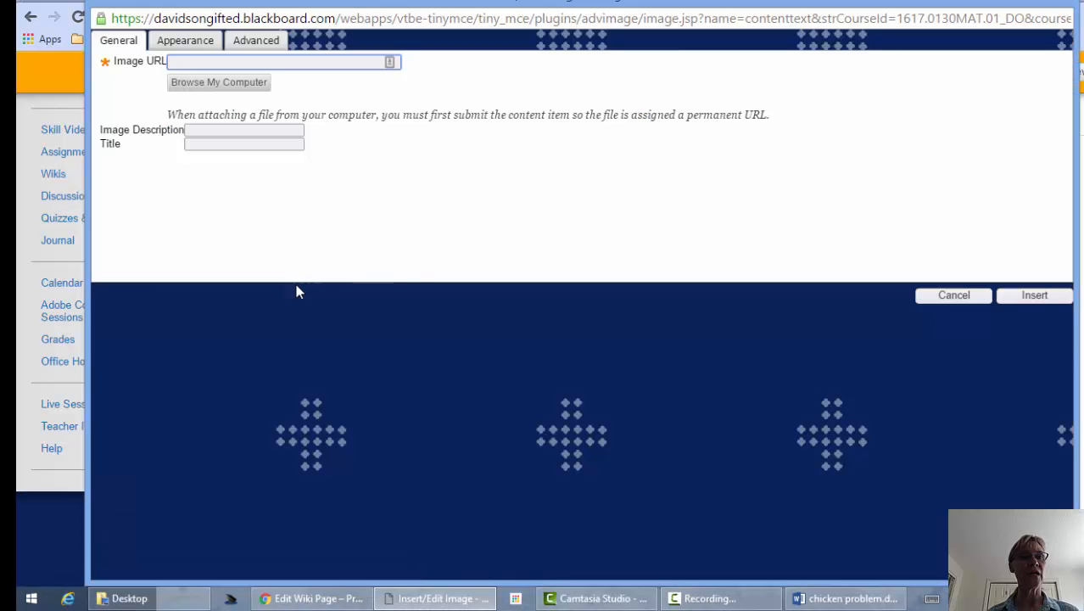
left_click(195, 85)
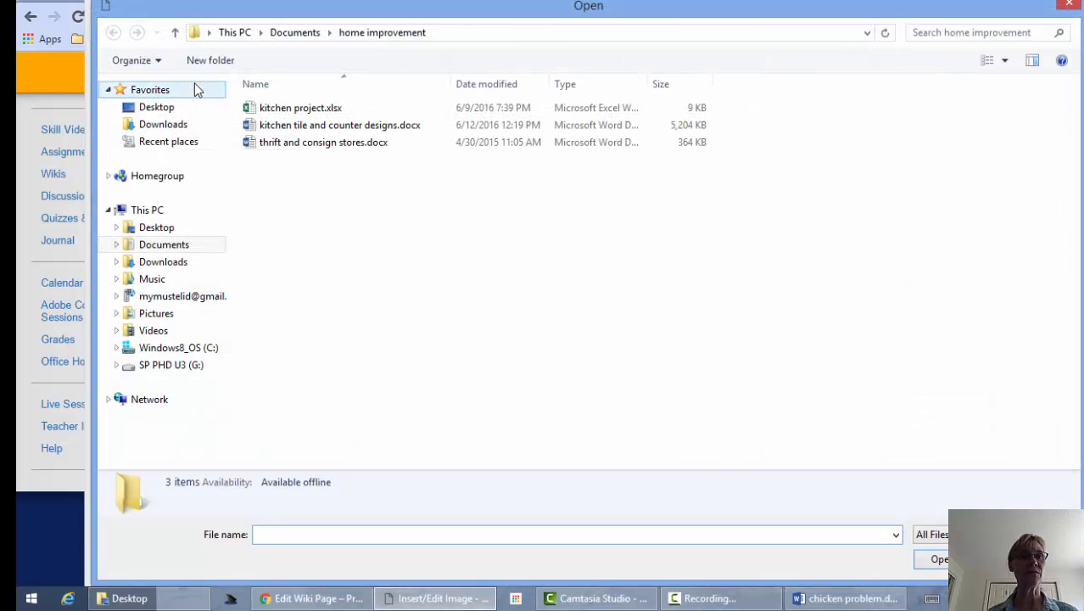
left_click(156, 227)
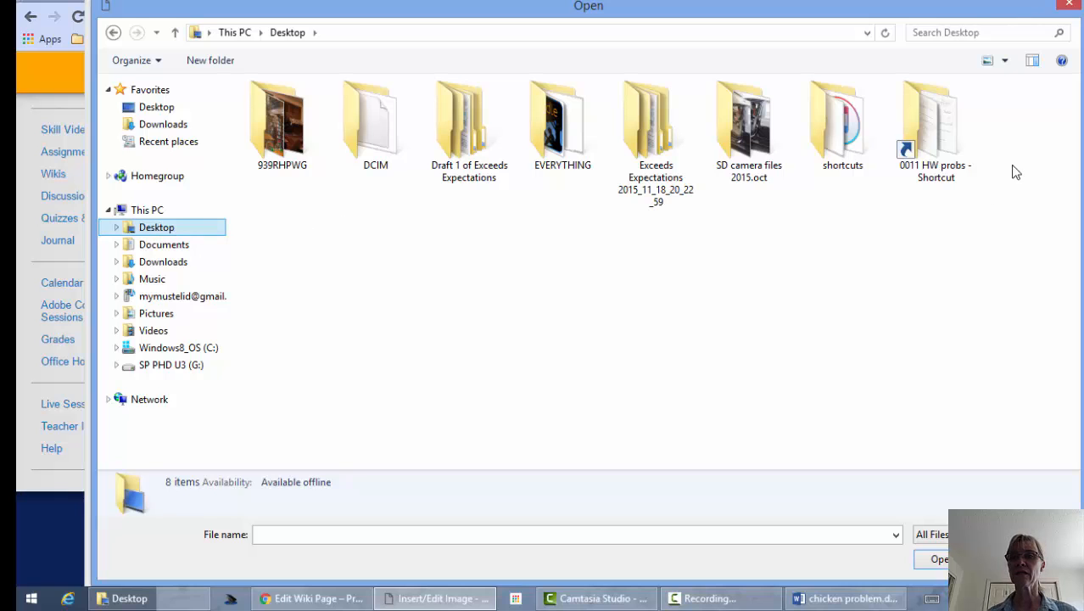
double_click(927, 140)
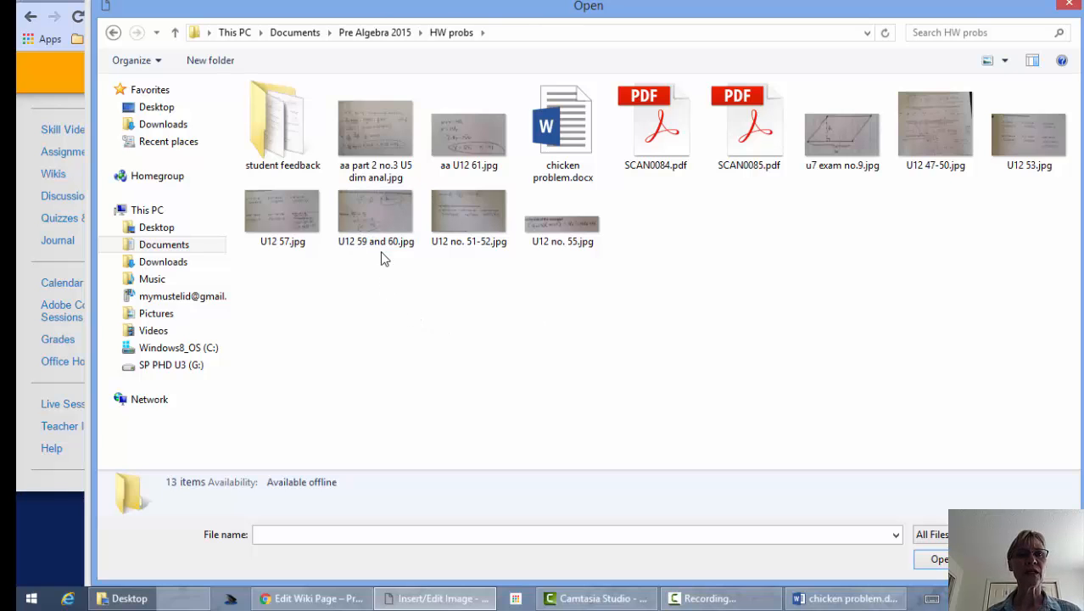
double_click(392, 129)
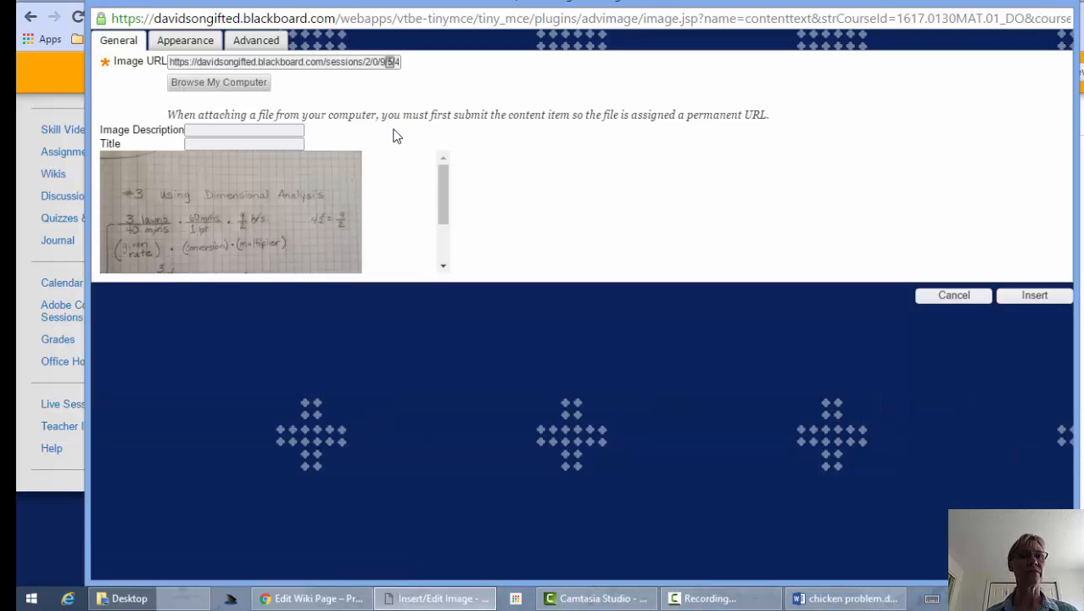
left_click(225, 129)
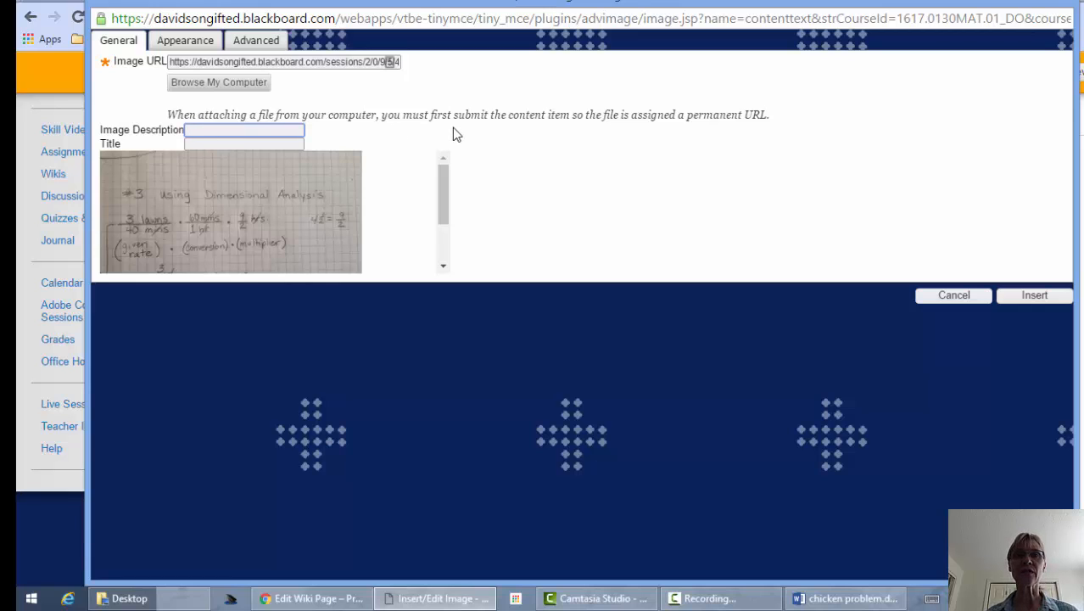
type("math")
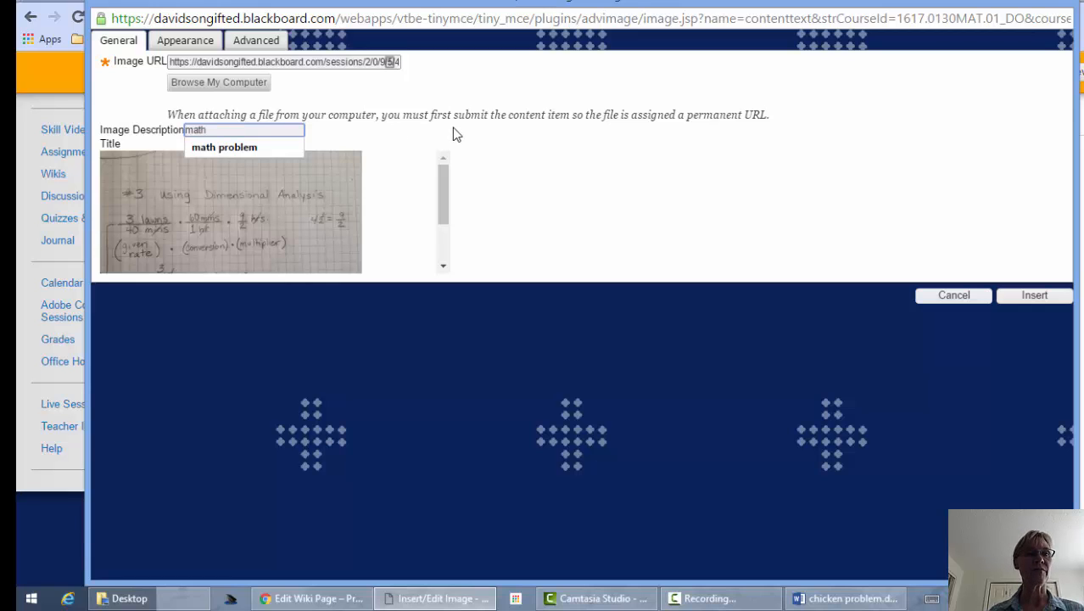
left_click(220, 147)
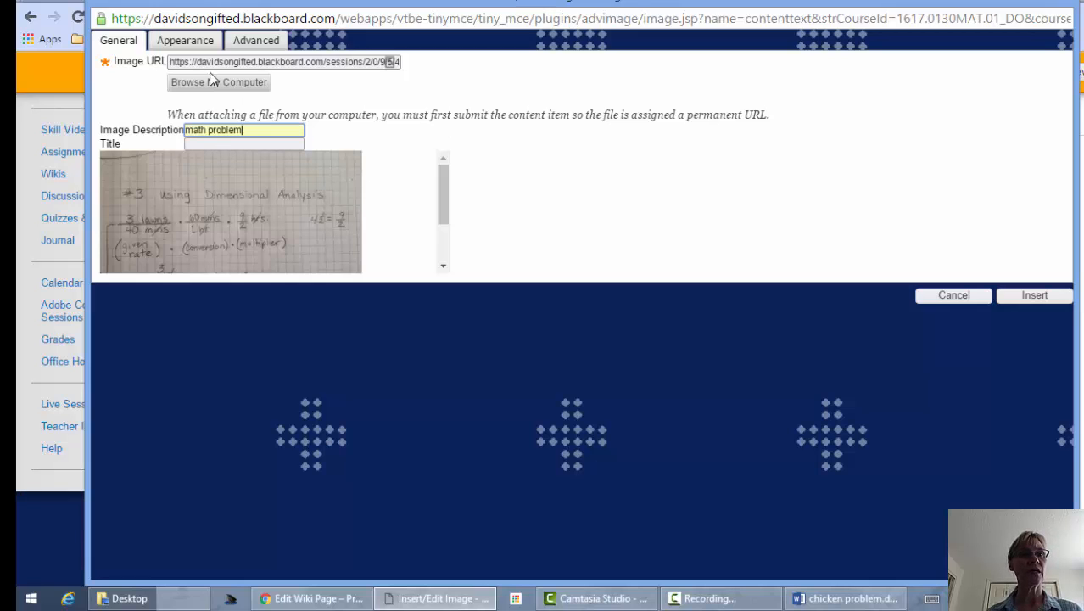
- Set the image dimensions to 200 x 150 px with constrained proportions and insert it below the poster's name
left_click(190, 44)
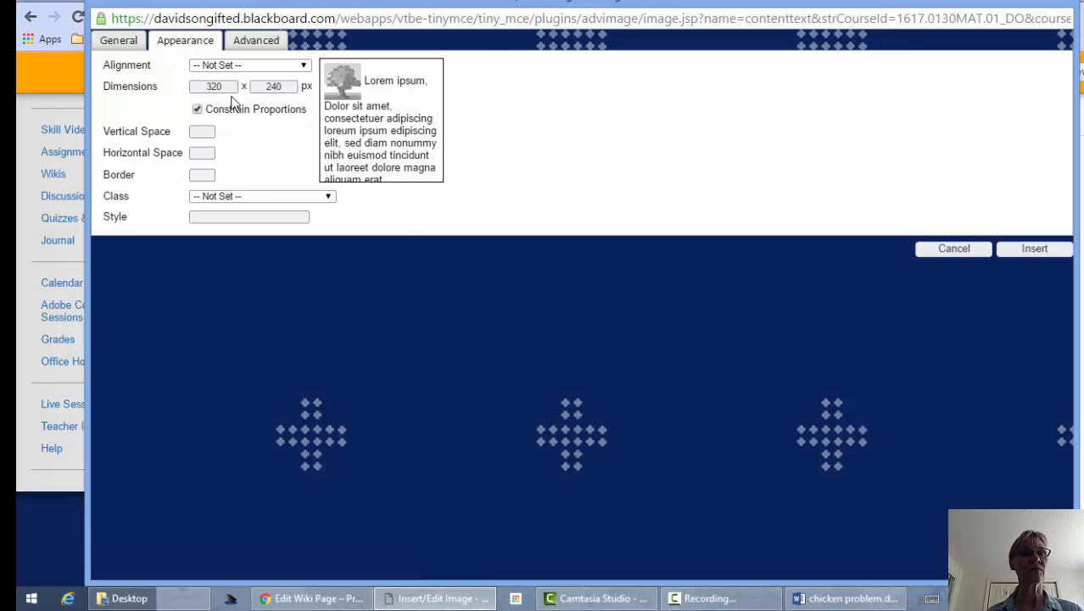
left_click_drag(229, 87, 168, 93)
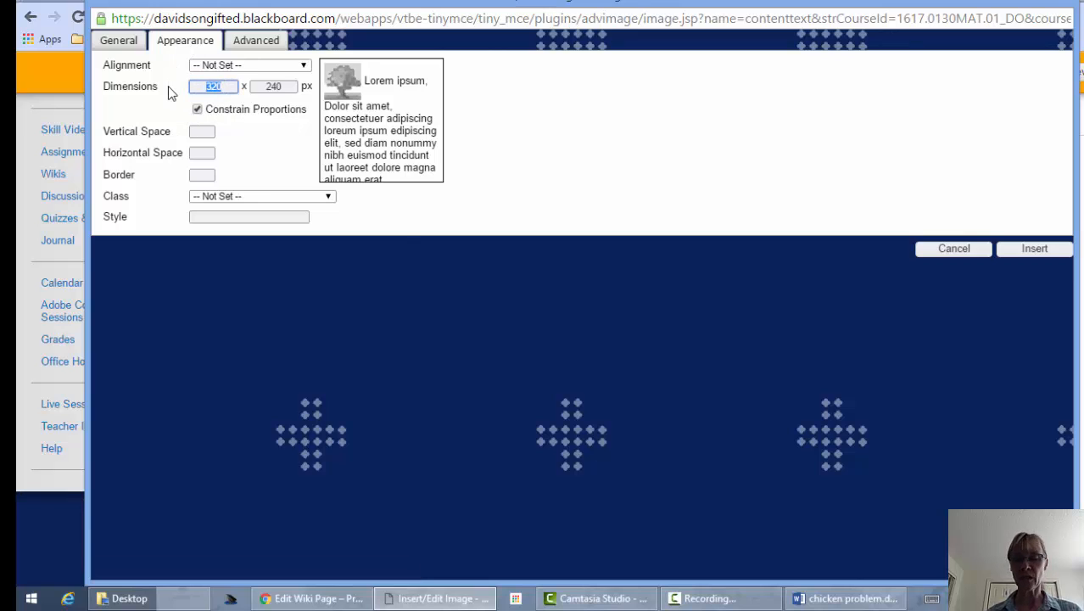
type("200")
key("Tab")
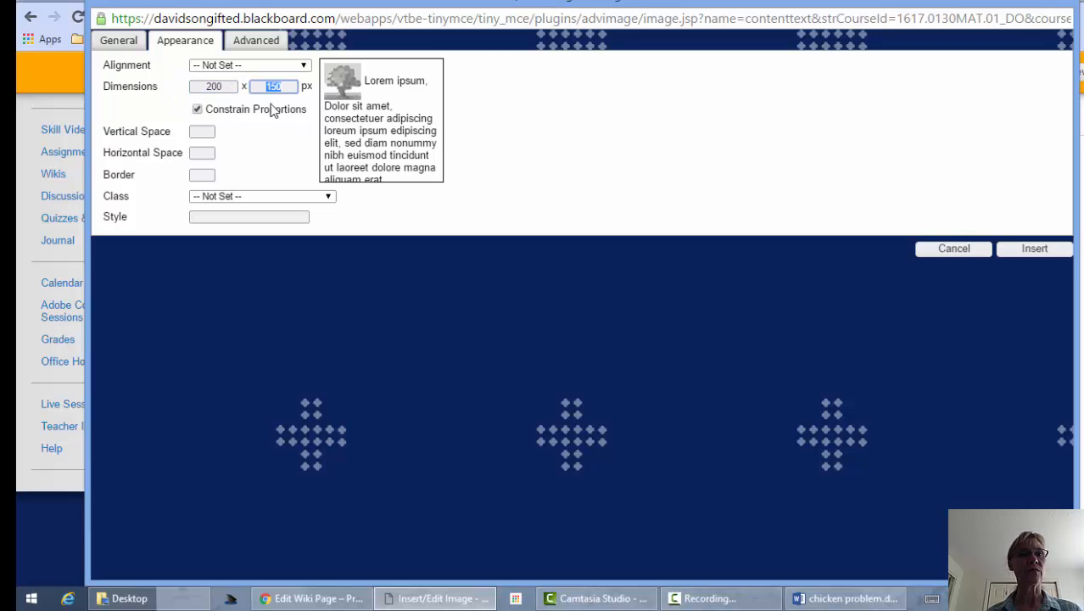
left_click(1034, 248)
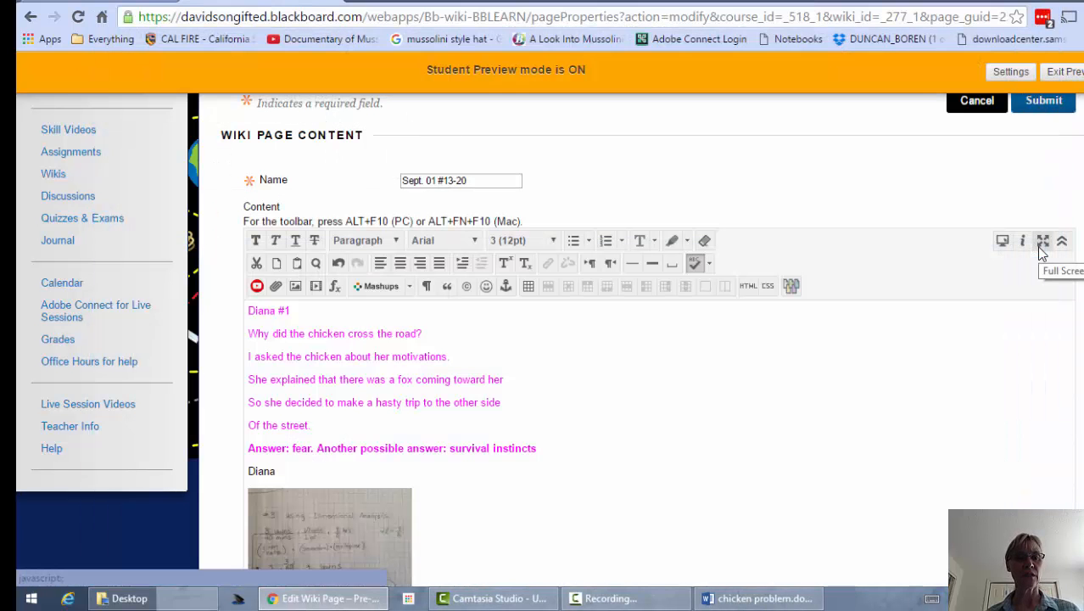
- Resize the inserted math problem image to 400 x 300 px with constrained proportions and check its legibility
scroll(628, 335, "down", 2)
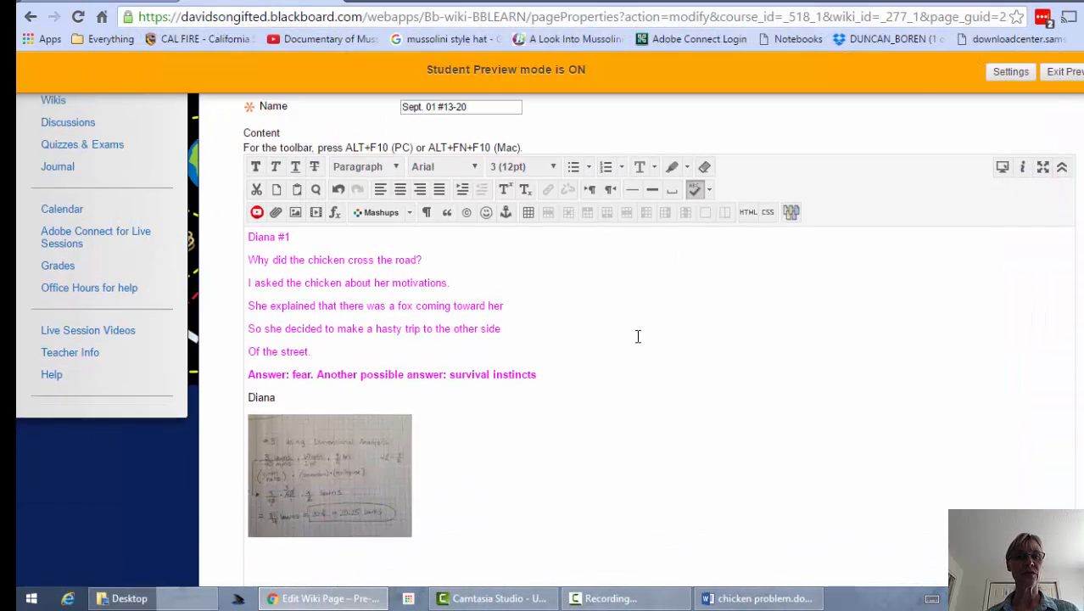
left_click(330, 392)
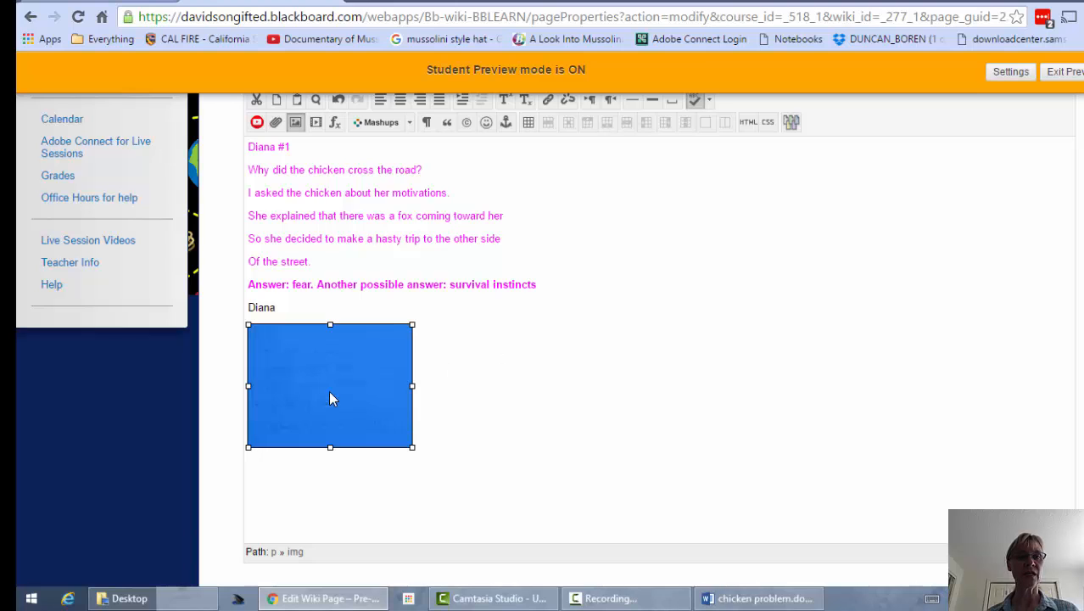
left_click(533, 371)
scroll(540, 369, "up", 1)
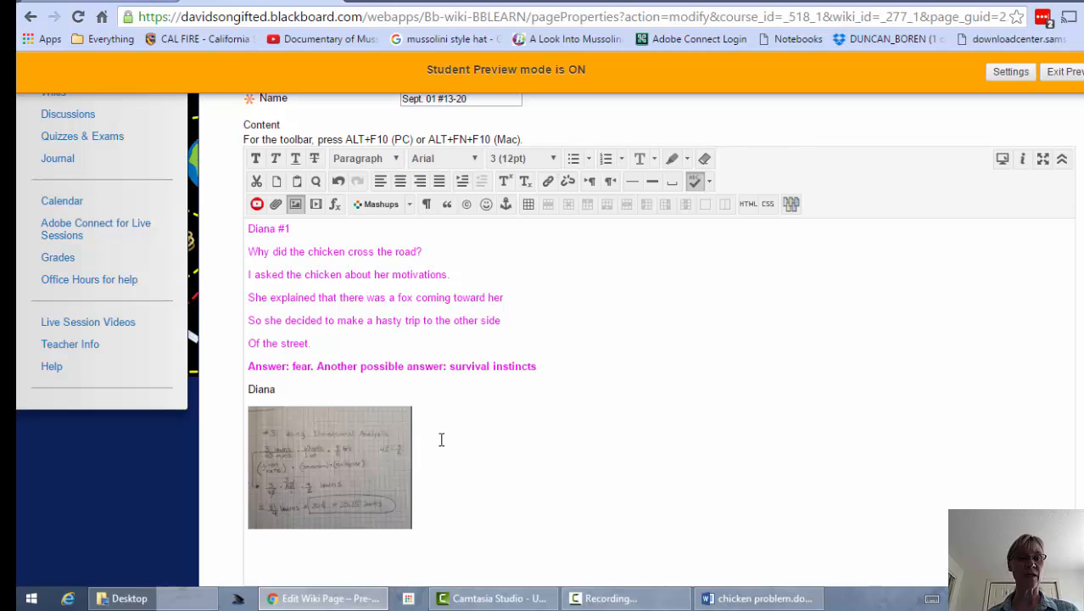
left_click(378, 462)
scroll(519, 428, "up", 2)
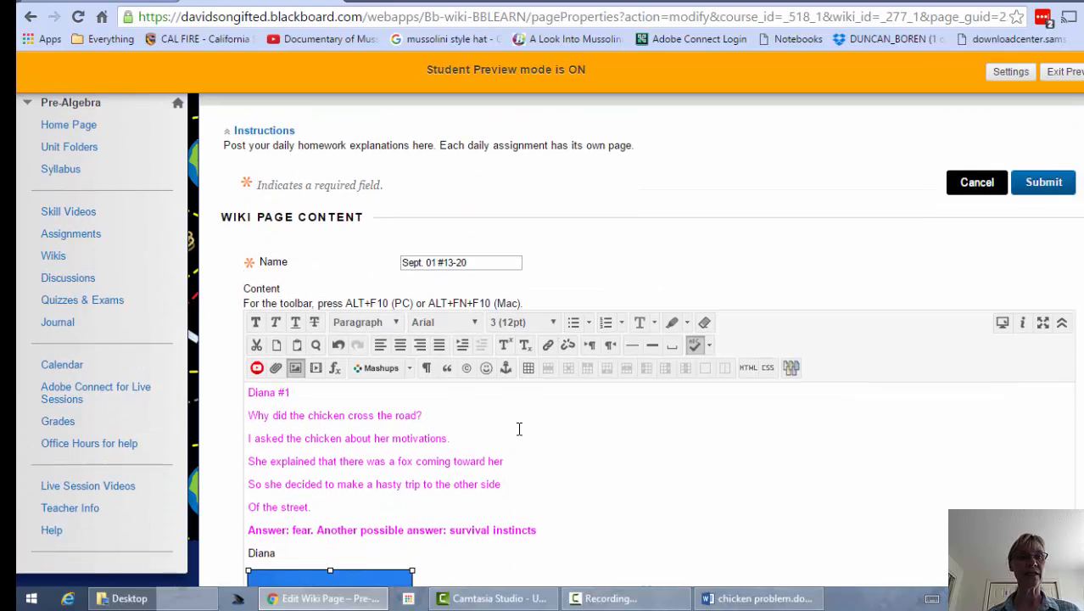
left_click(295, 369)
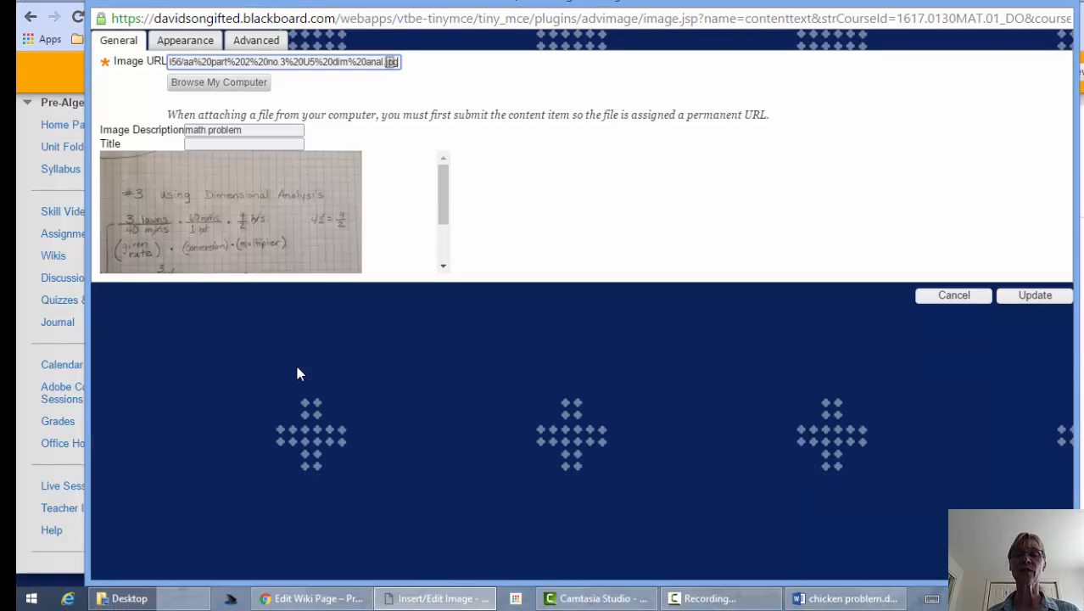
left_click(179, 44)
left_click_drag(213, 86, 183, 86)
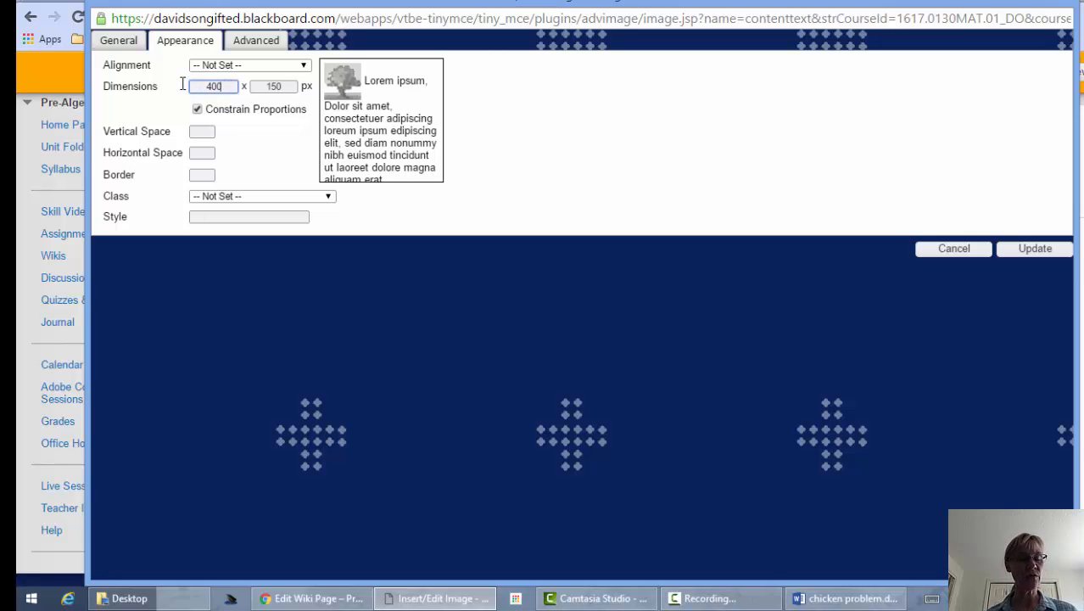
key("Tab")
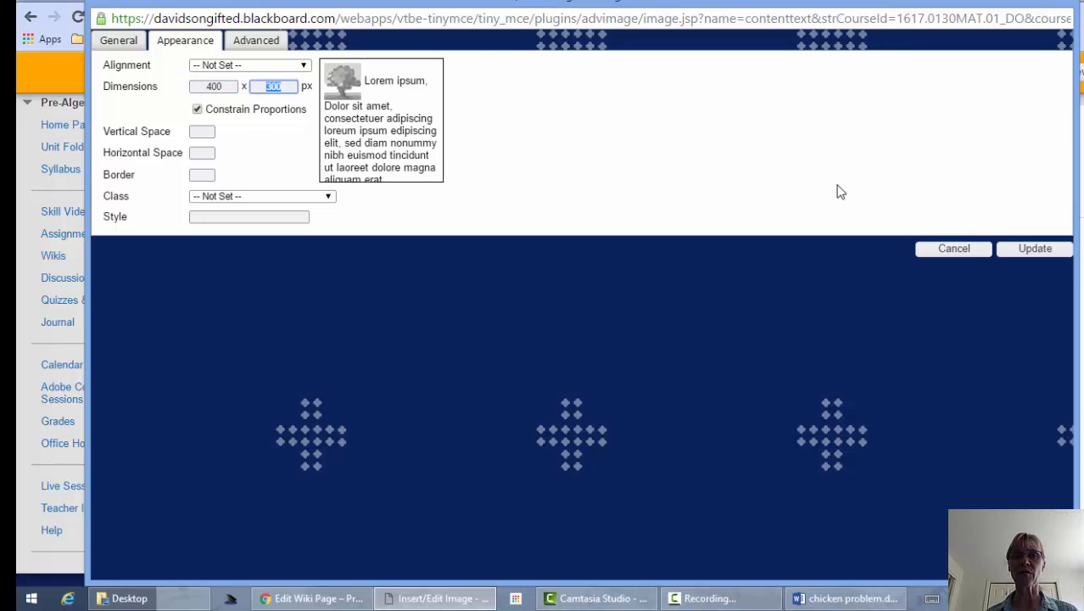
left_click(1033, 250)
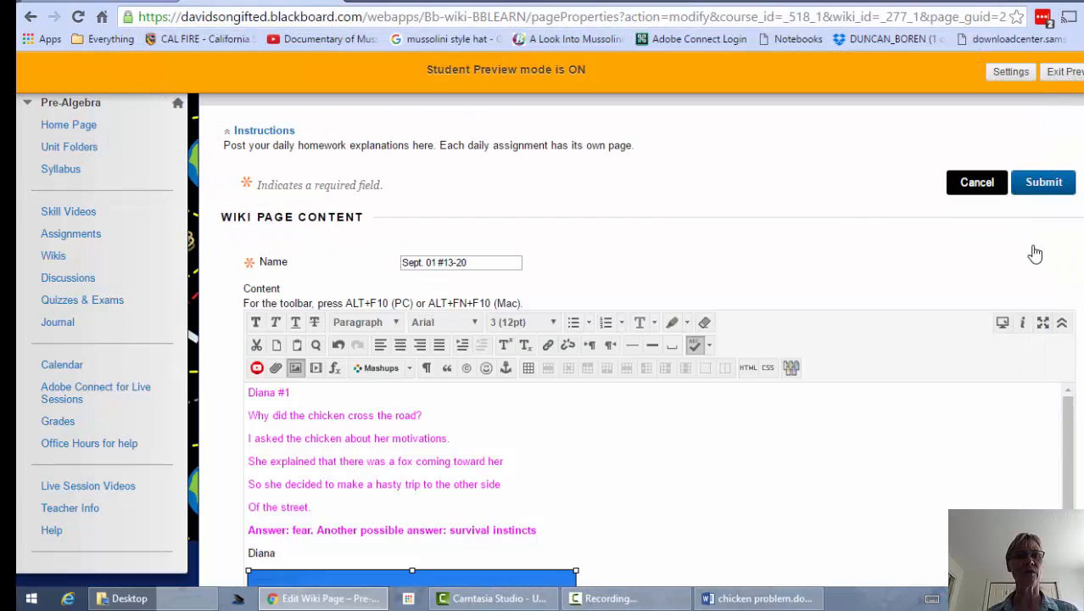
scroll(644, 357, "down", 3)
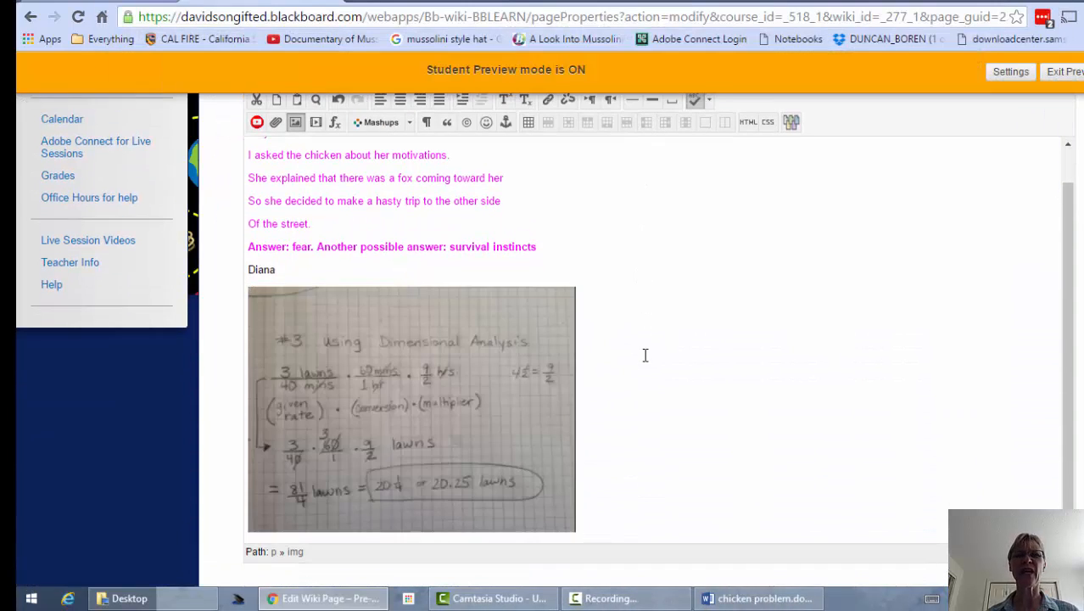
- Submit the Sept. 01 #13-20 wiki page and review the posted text and math problem image
scroll(644, 355, "down", 2)
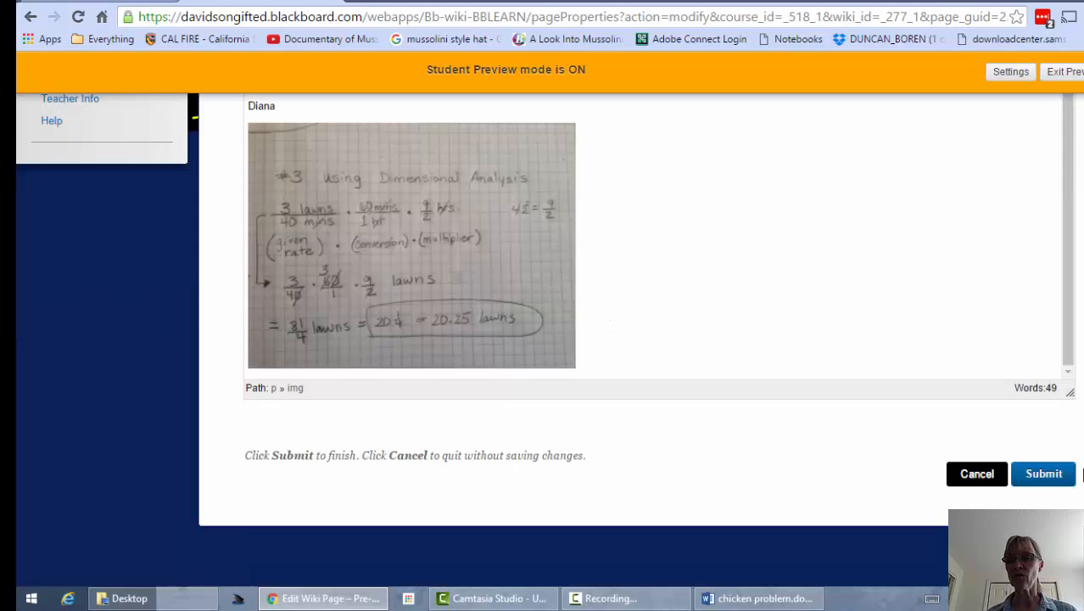
left_click(1042, 476)
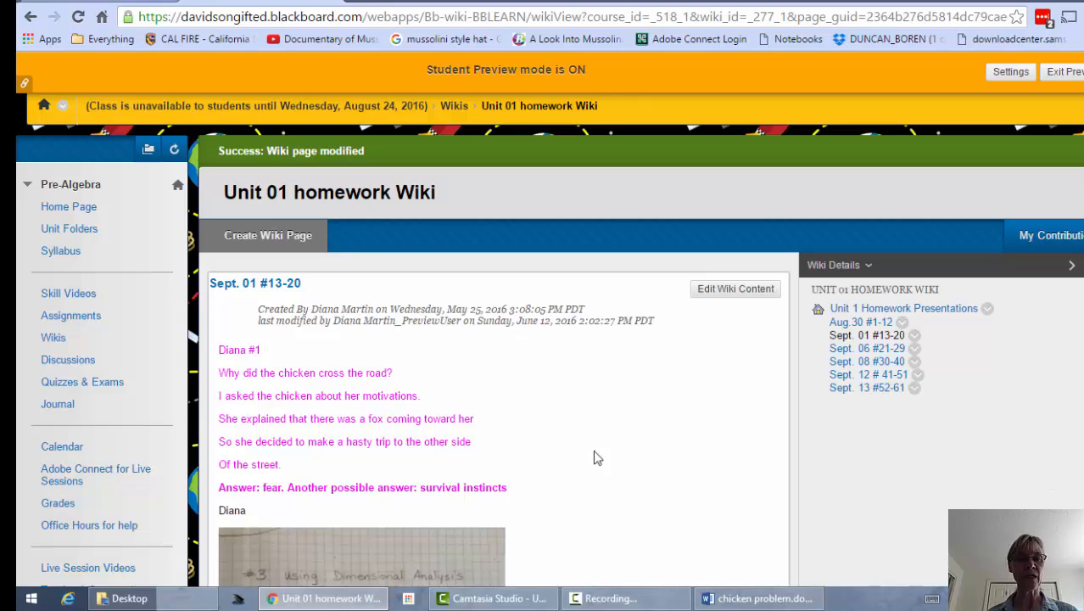
scroll(593, 444, "down", 3)
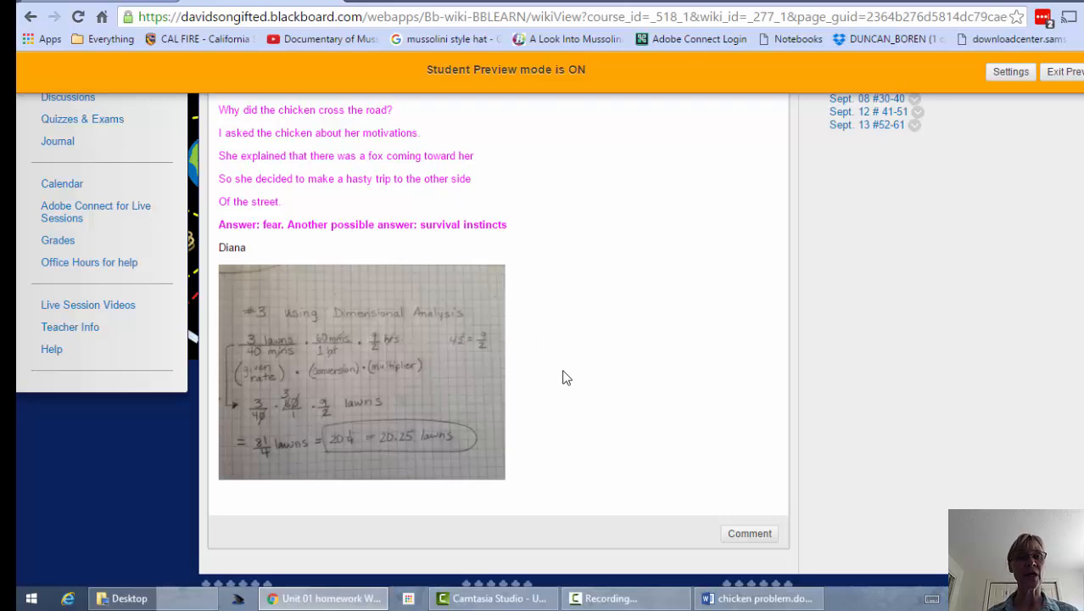
scroll(584, 395, "up", 2)
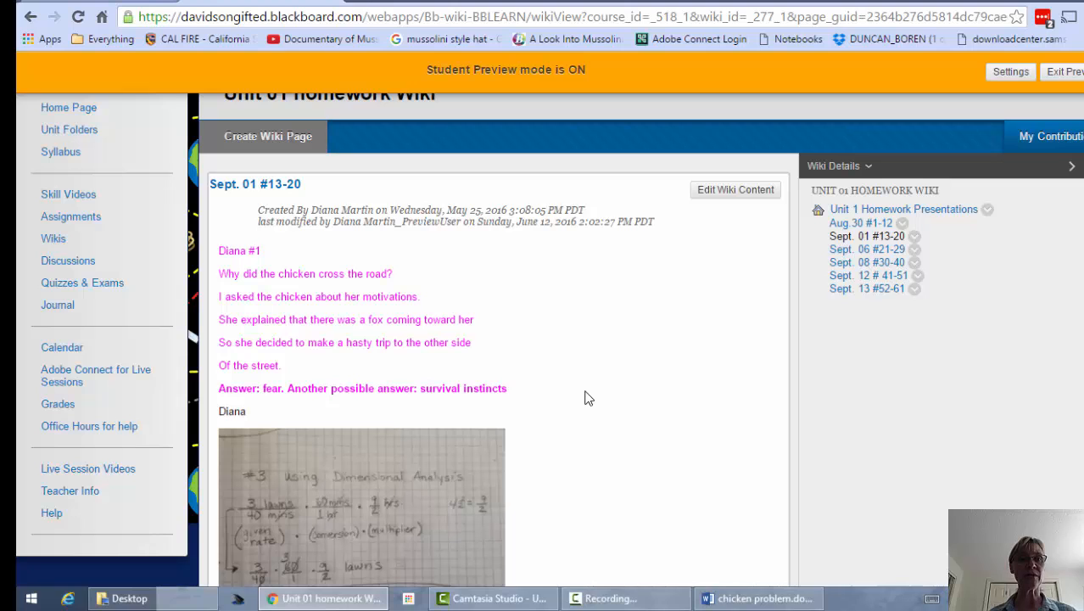
scroll(594, 387, "down", 2)
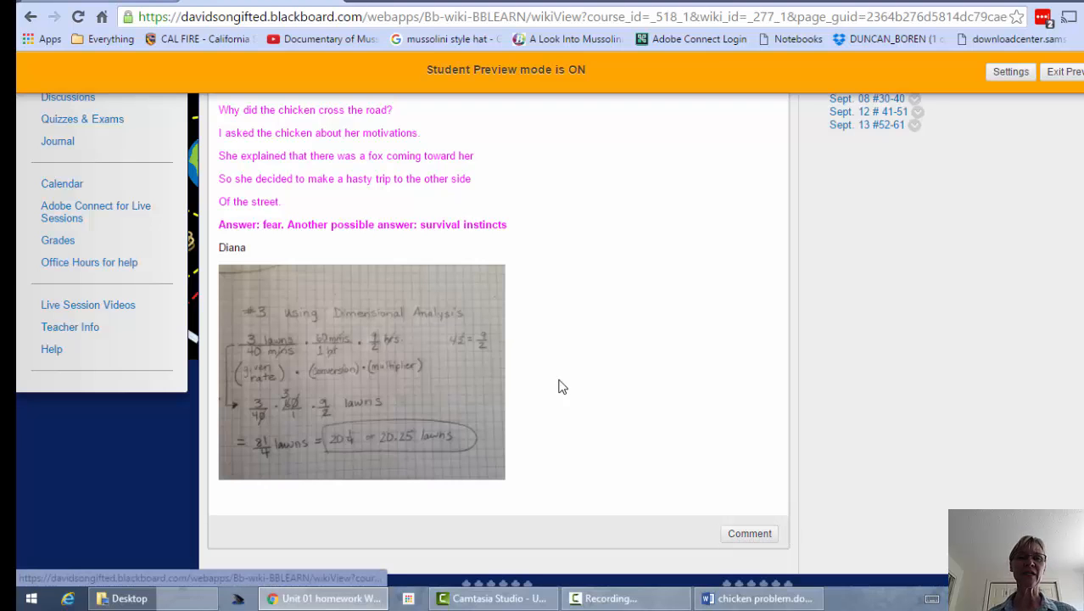
scroll(585, 401, "up", 3)
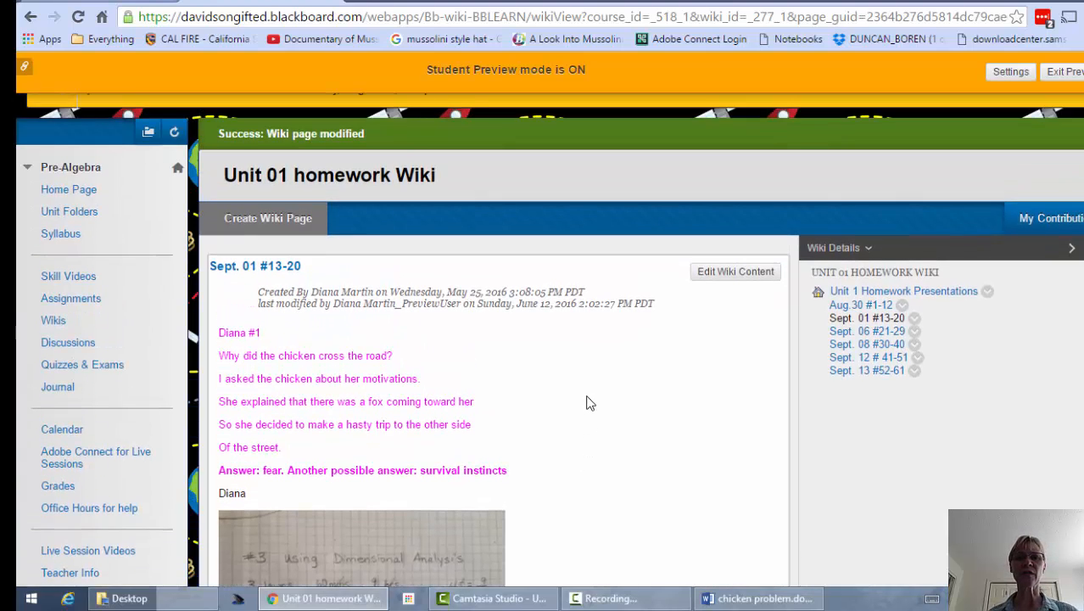
- Add a name-labelled note beside the image: "I worked this out a different way. I used the reciprocal of the rates, but the answer was the same."
left_click(717, 278)
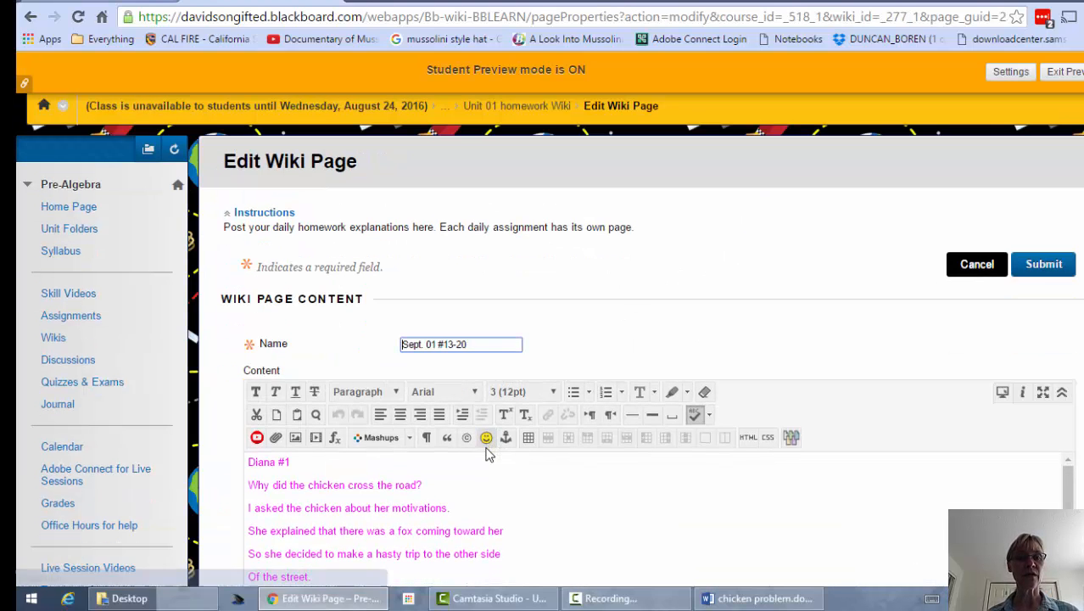
scroll(601, 473, "down", 5)
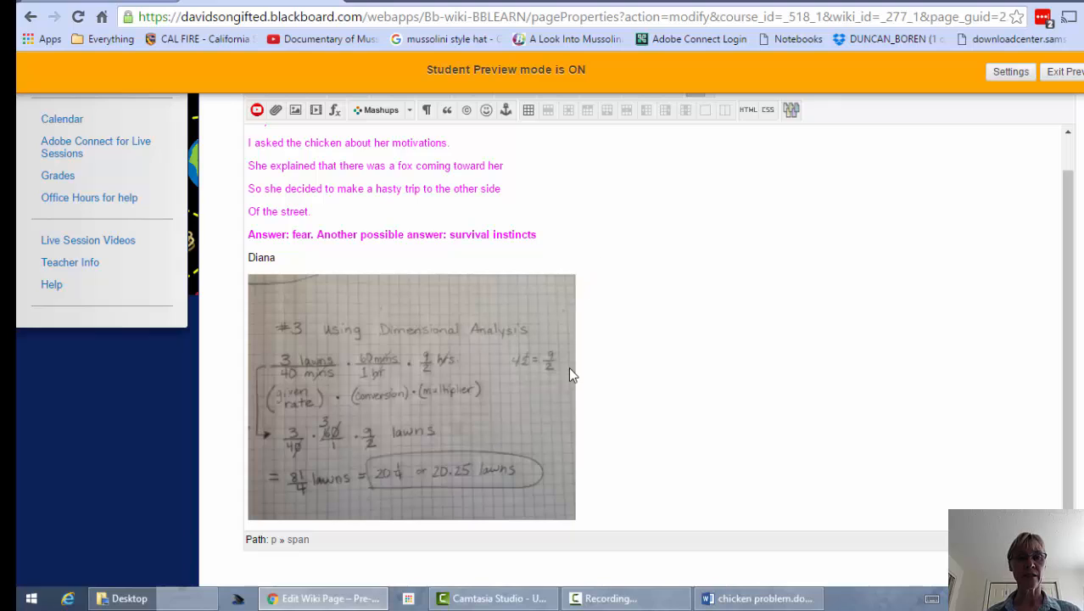
left_click(620, 387)
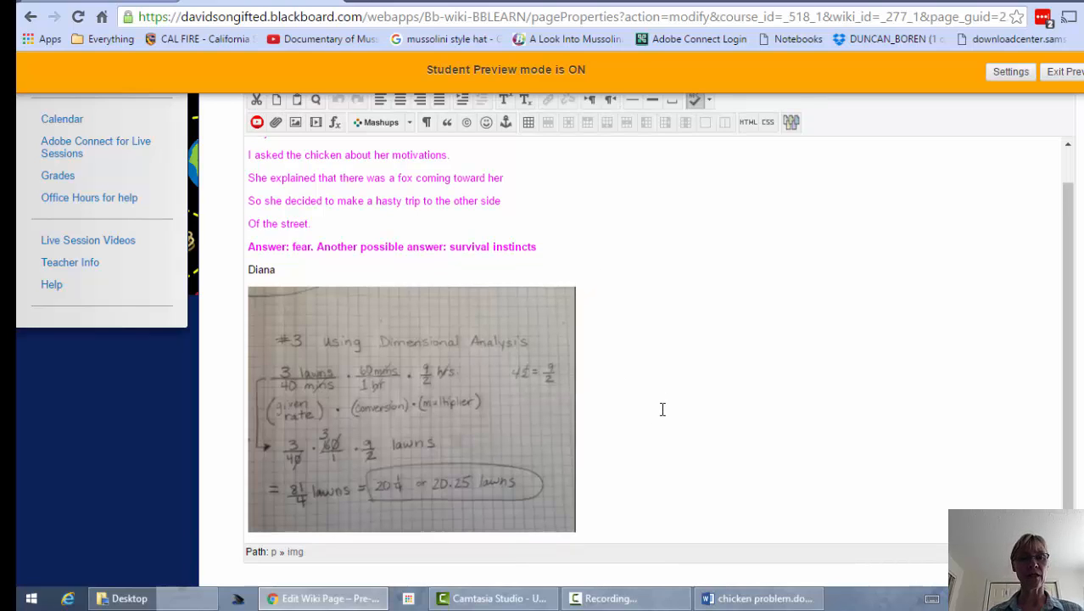
type("Diana note:")
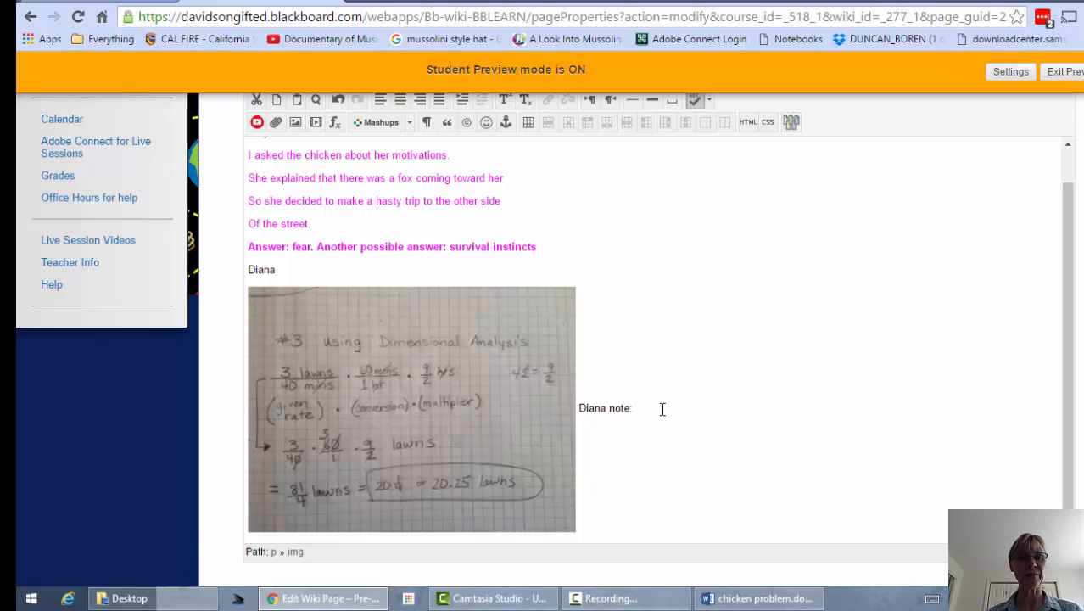
type(" I worked this out")
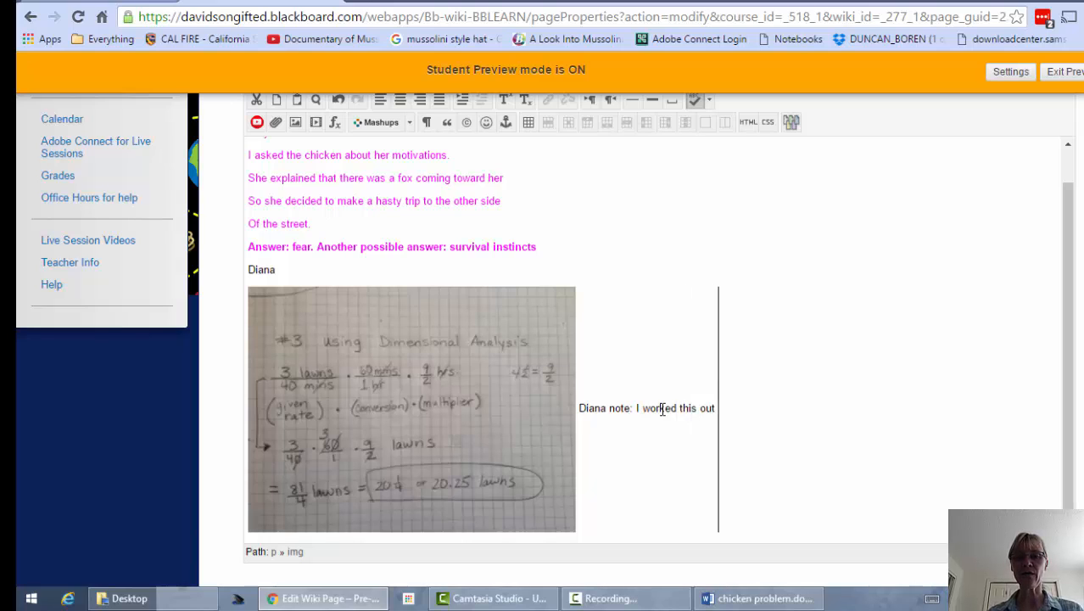
type(" a different way. I used")
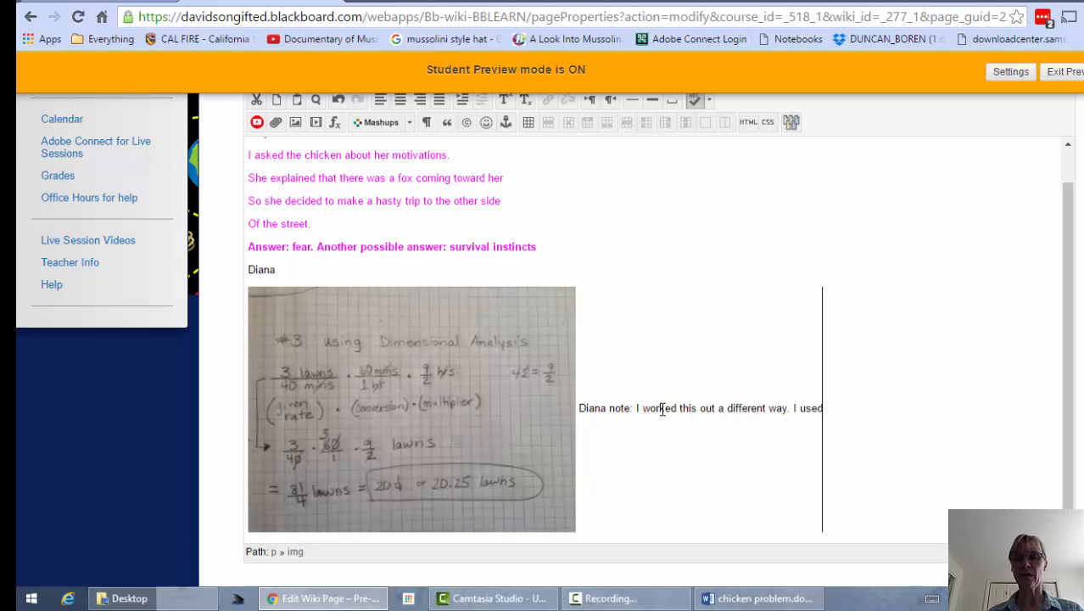
type(" the recipr")
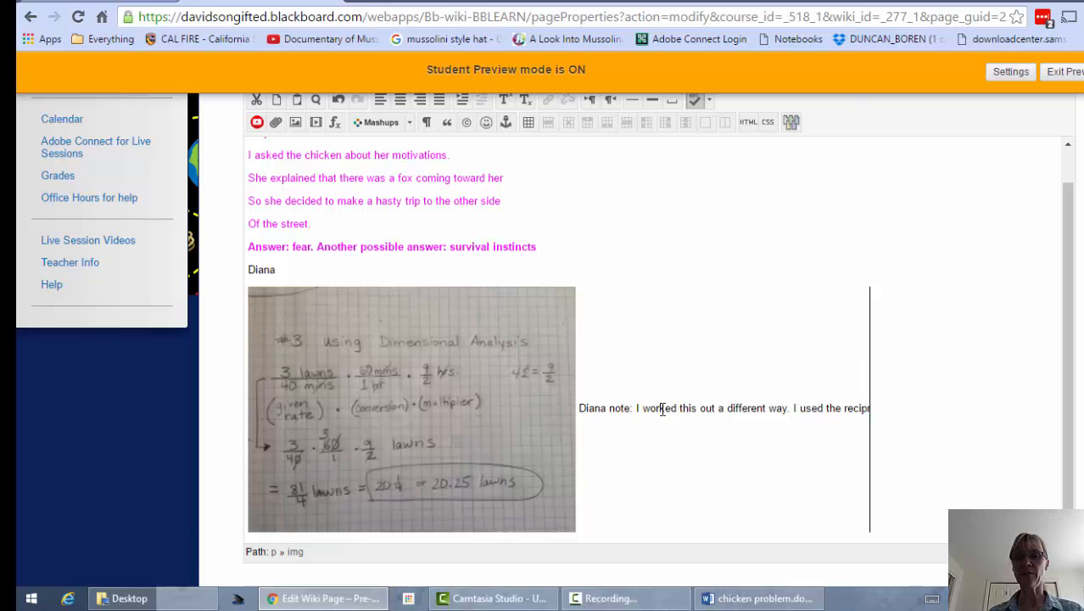
type("ocal of the rates")
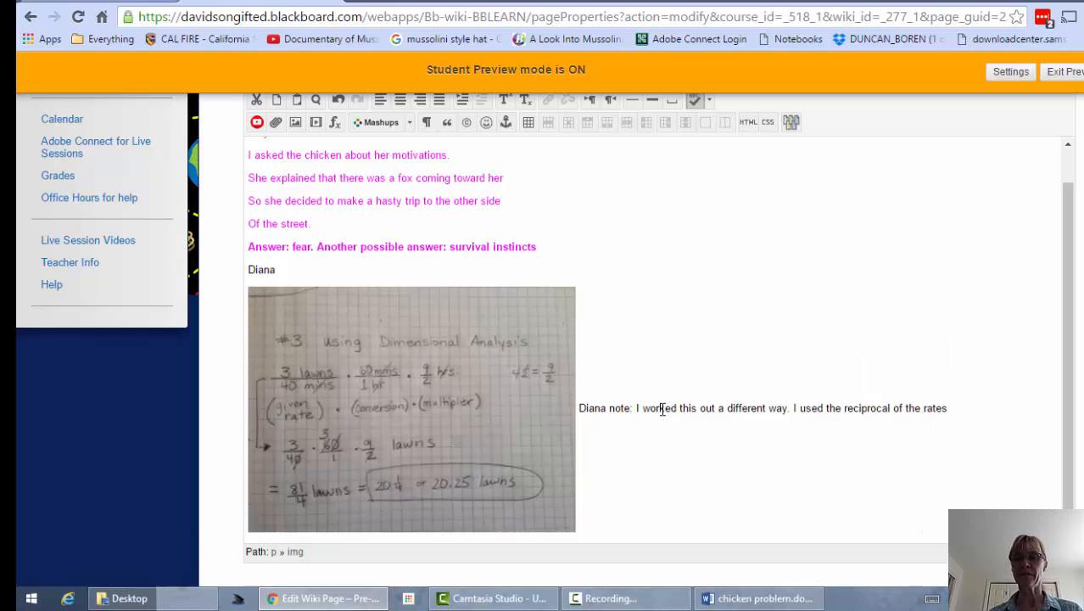
type(", but the answer was the same.")
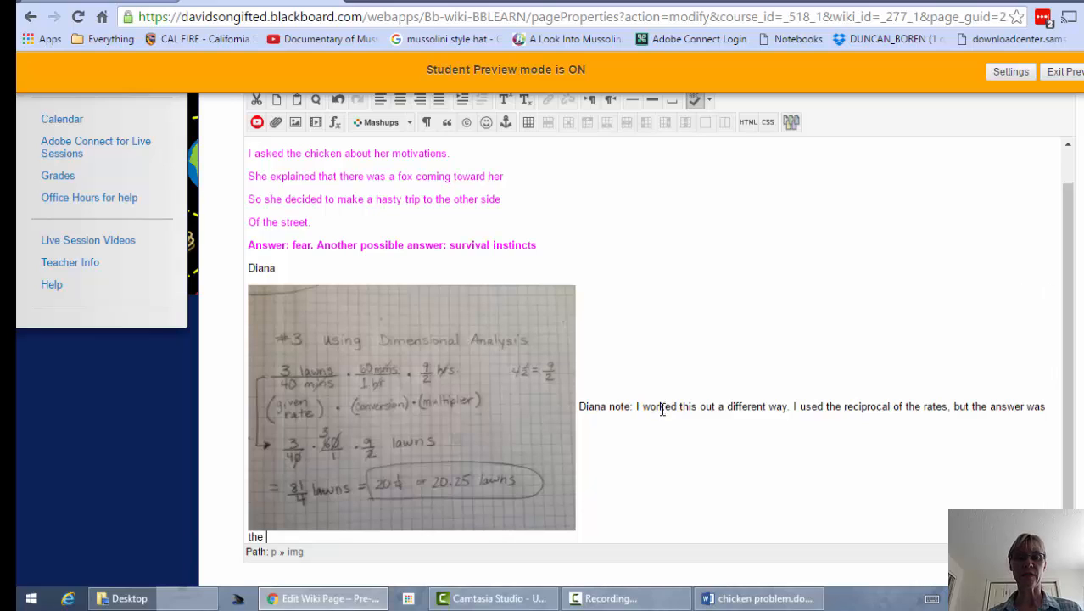
- Move the note onto its own line below the image and color its text blue
left_click(580, 406)
key("Return")
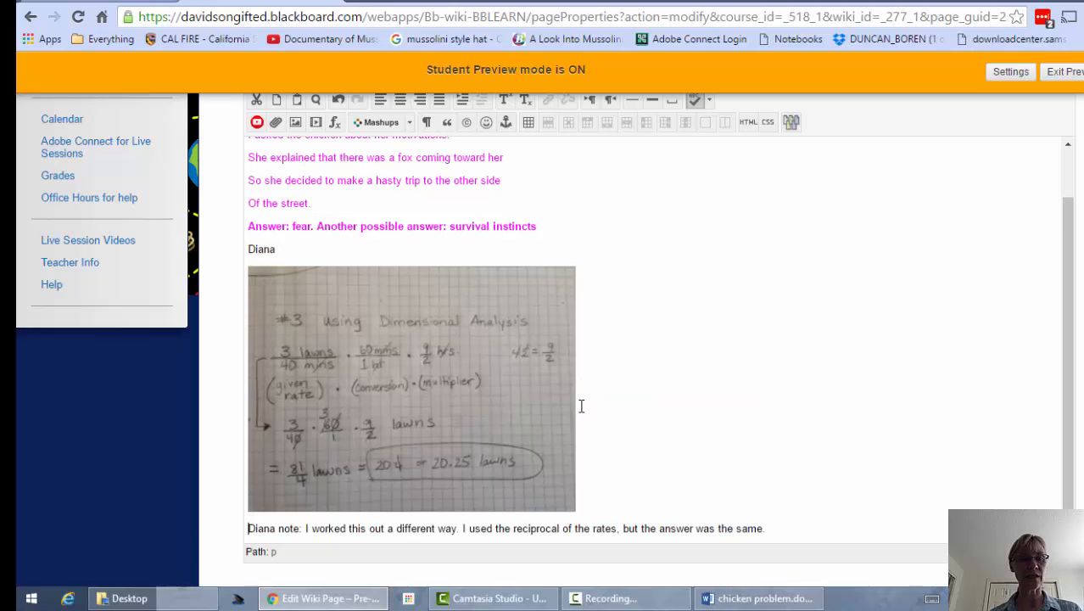
scroll(675, 363, "down", 1)
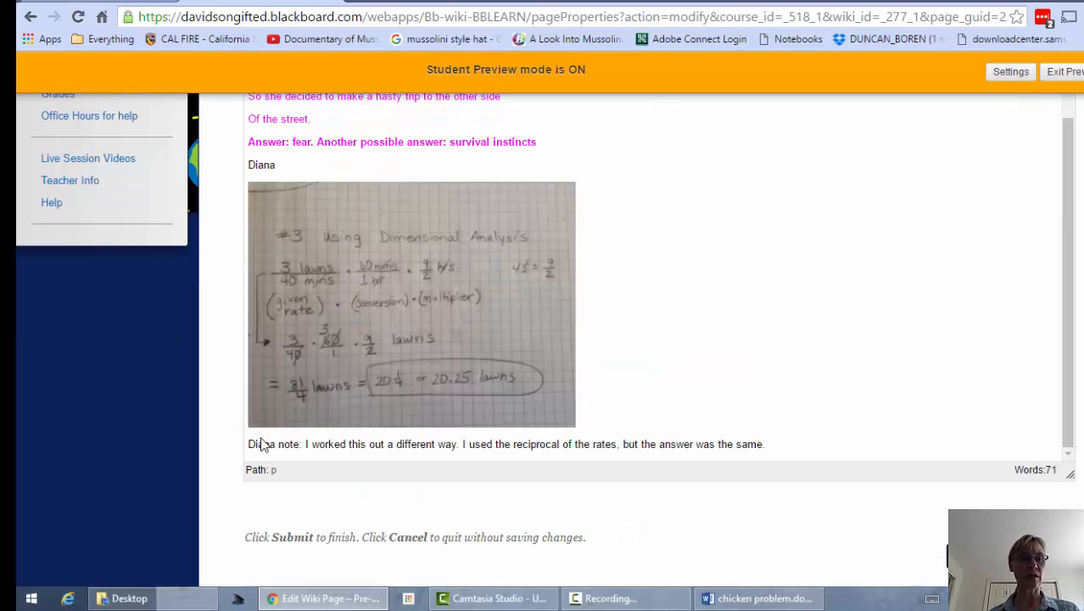
left_click_drag(247, 443, 800, 386)
scroll(801, 386, "up", 5)
left_click(653, 404)
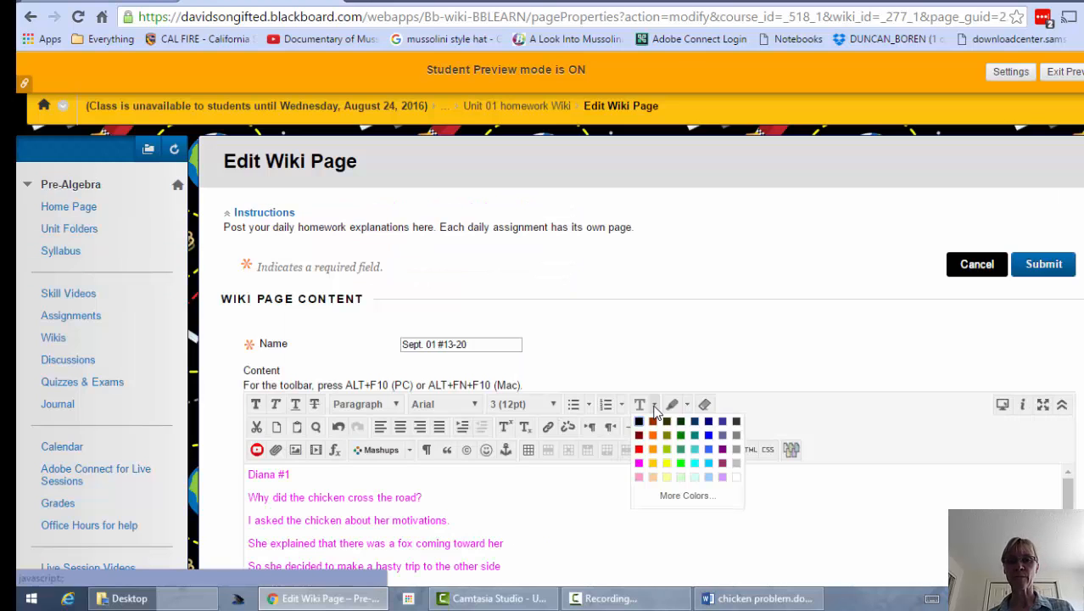
left_click(709, 434)
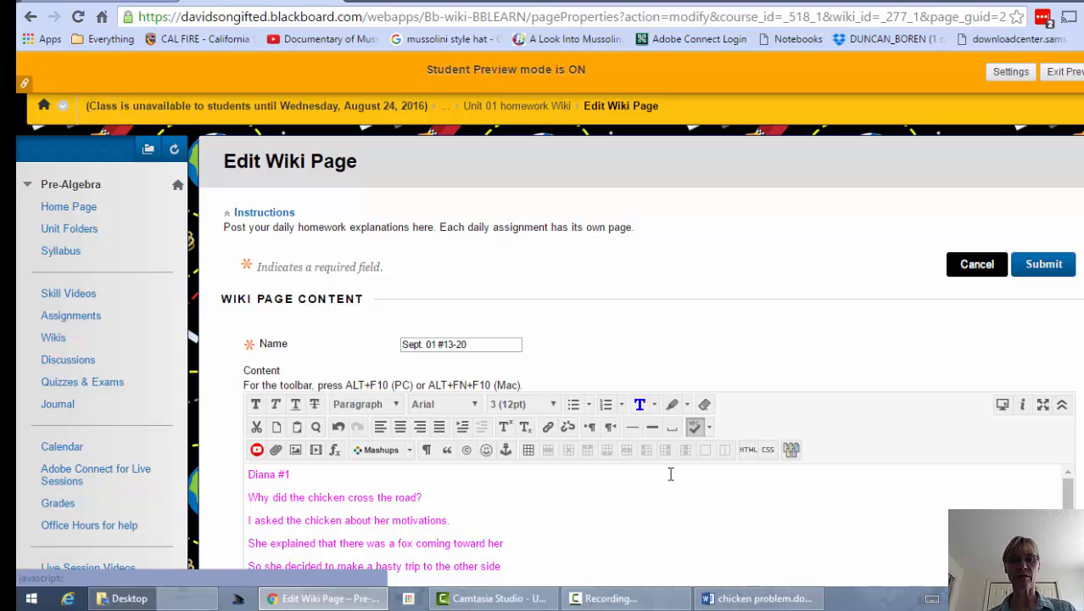
scroll(653, 490, "down", 10)
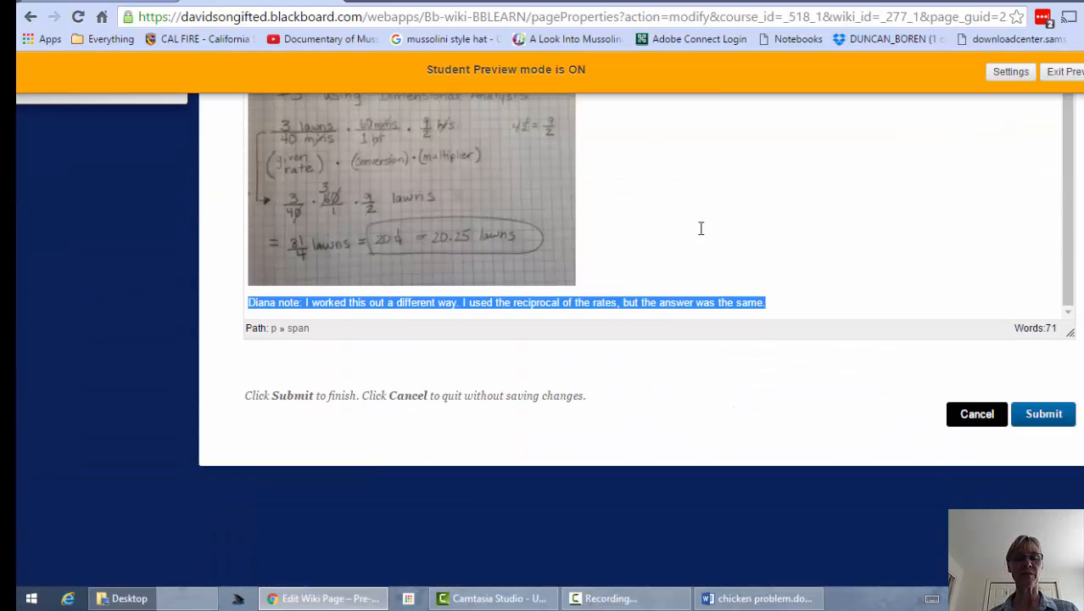
left_click(805, 230)
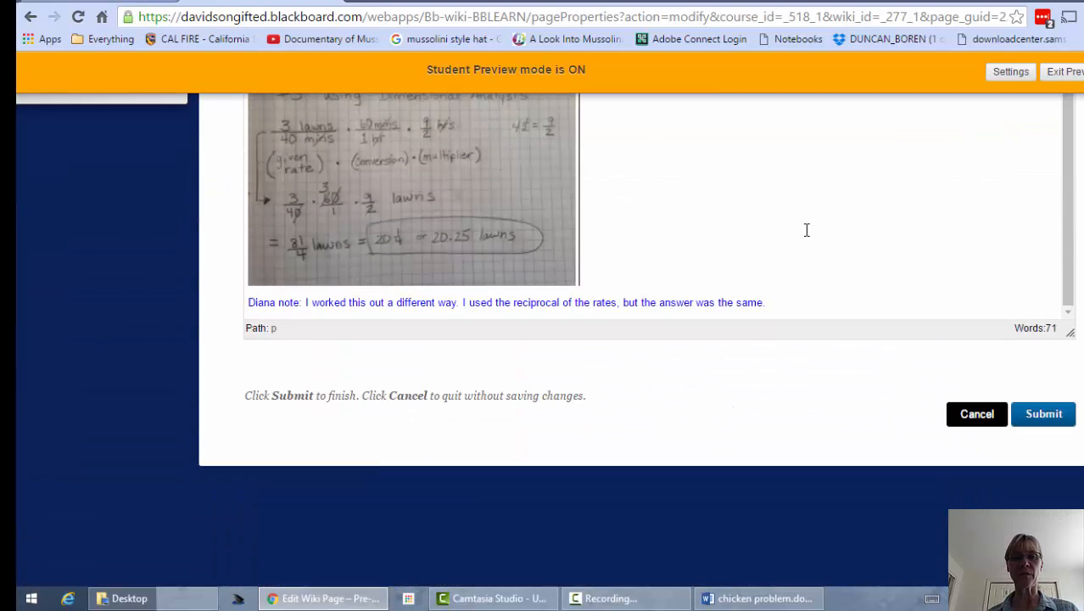
- Submit the wiki page with the blue note and review the post down to the note
scroll(799, 232, "up", 1)
scroll(805, 246, "up", 1)
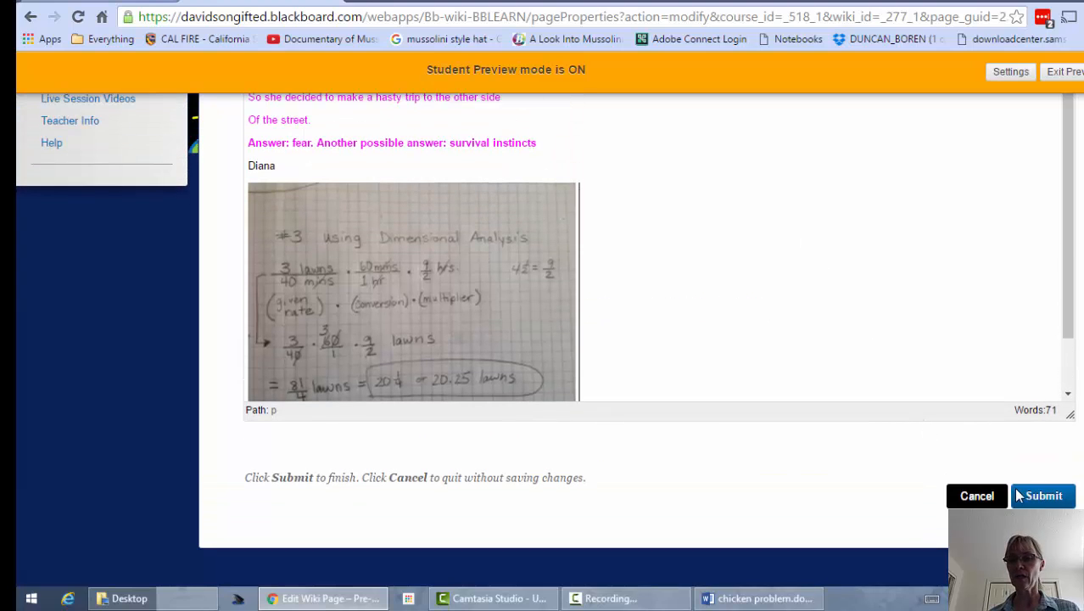
left_click(1041, 500)
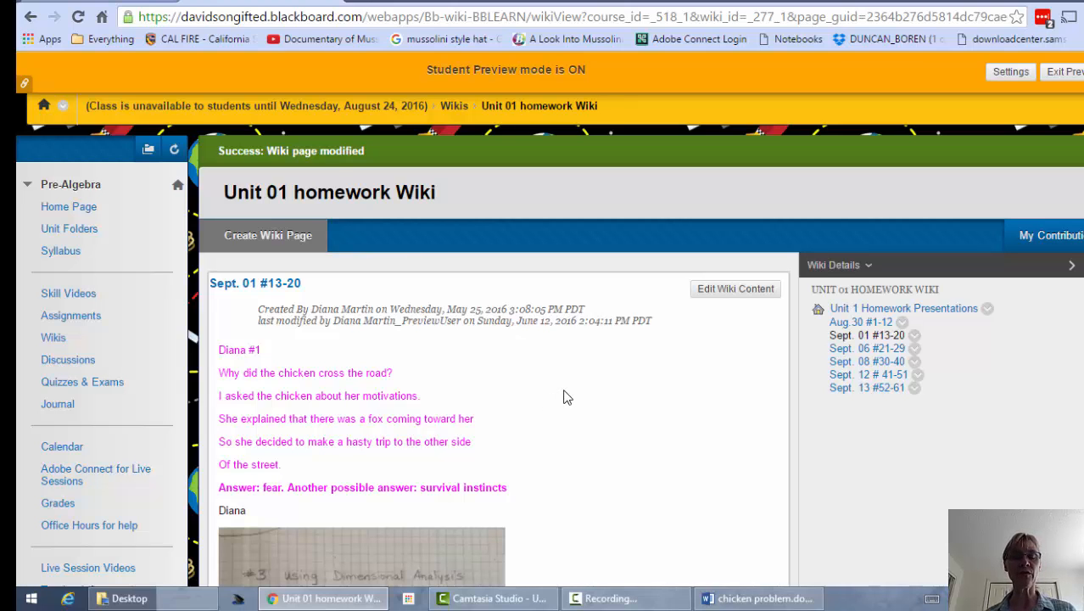
scroll(560, 393, "down", 1)
scroll(560, 393, "down", 2)
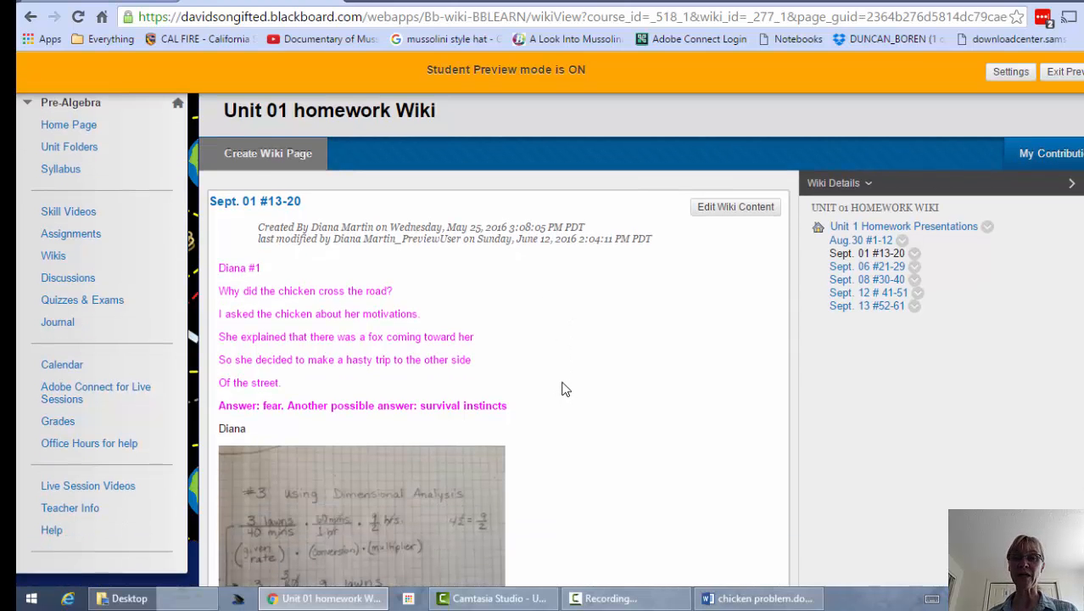
scroll(564, 388, "down", 2)
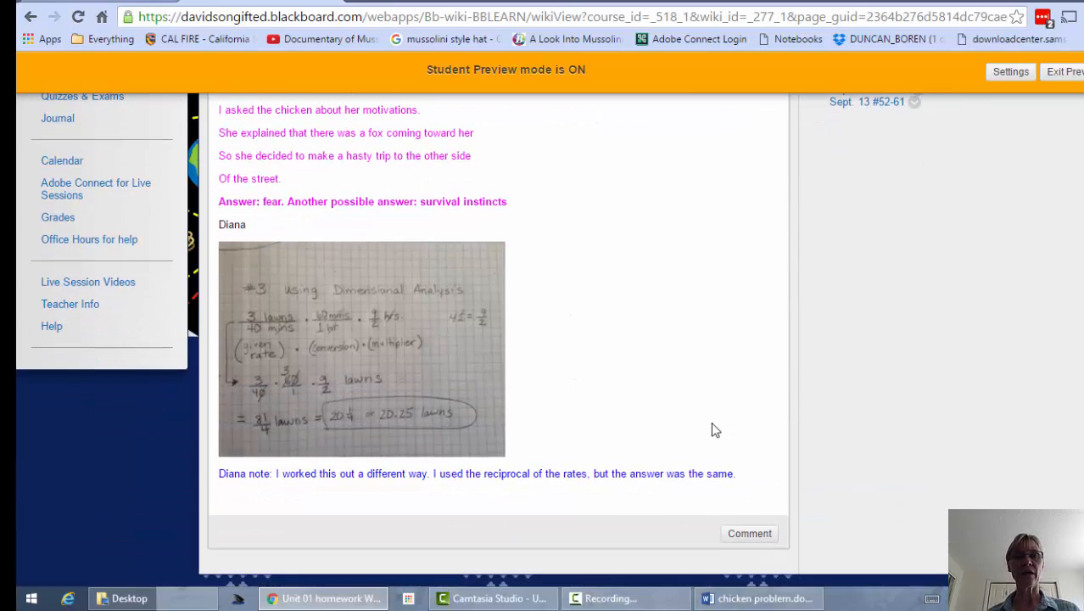
- Reopen the Sept. 01 #13-20 page for editing and add a blank line below the blue note
scroll(709, 428, "up", 3)
left_click(730, 292)
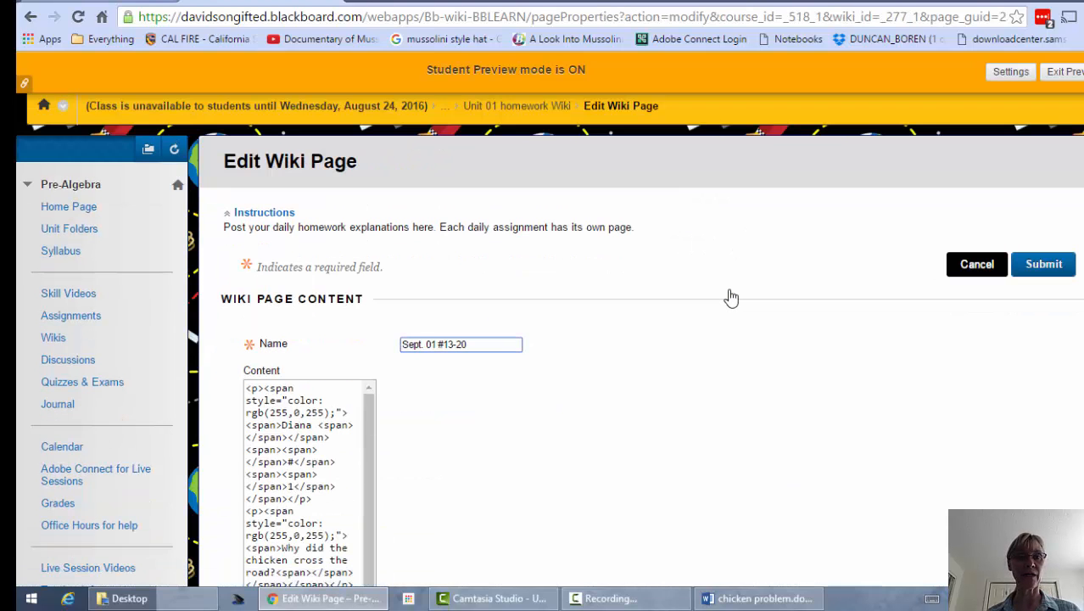
scroll(672, 419, "down", 6)
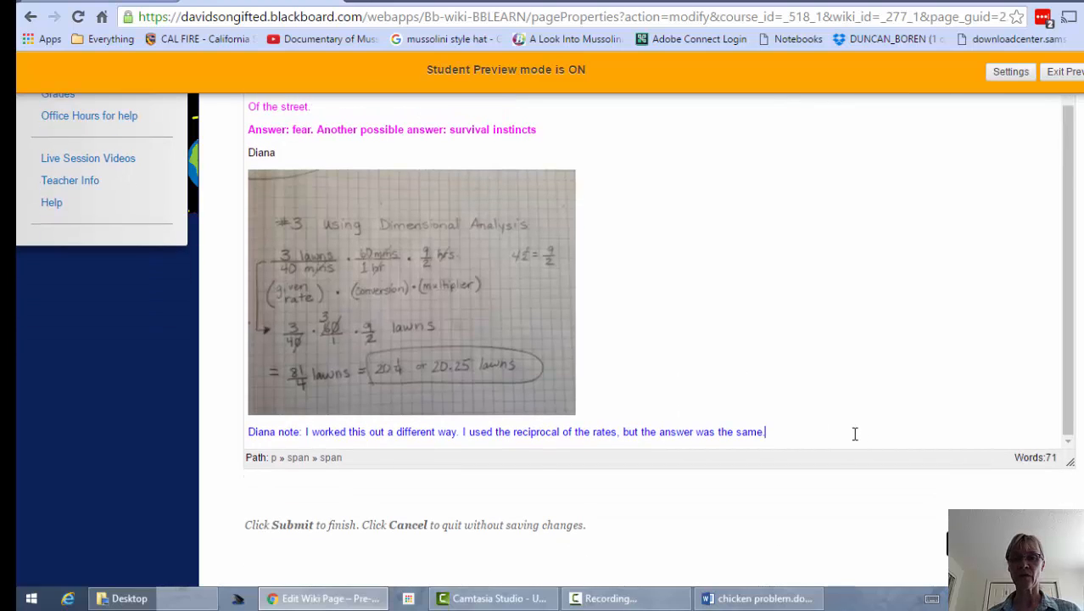
key("Return")
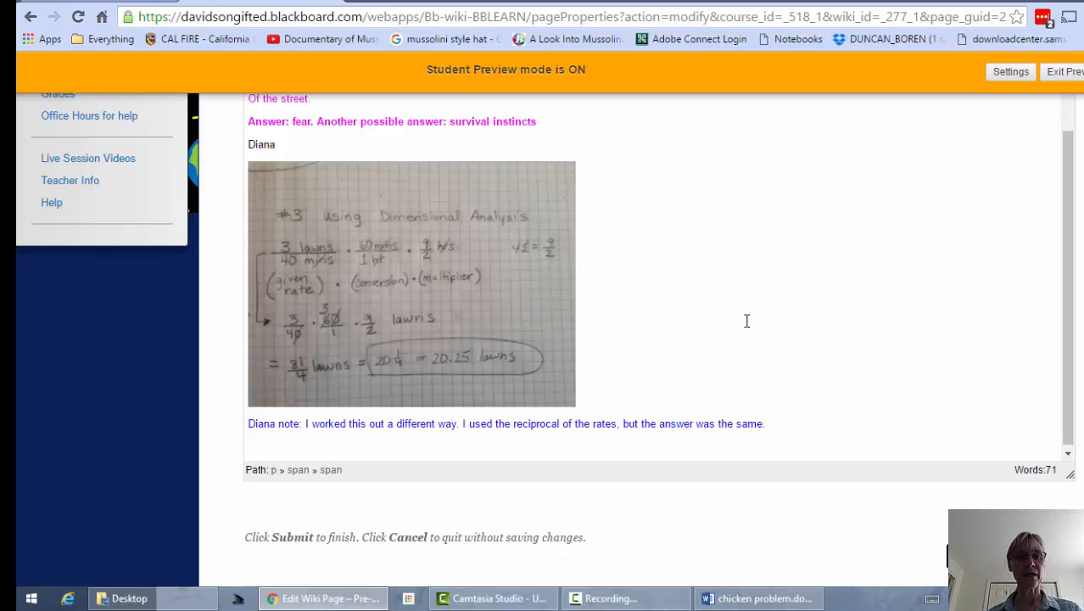
- Start a new equation in the wiki page's math editor and enter the stacked fraction 2x over 3
scroll(642, 395, "up", 5)
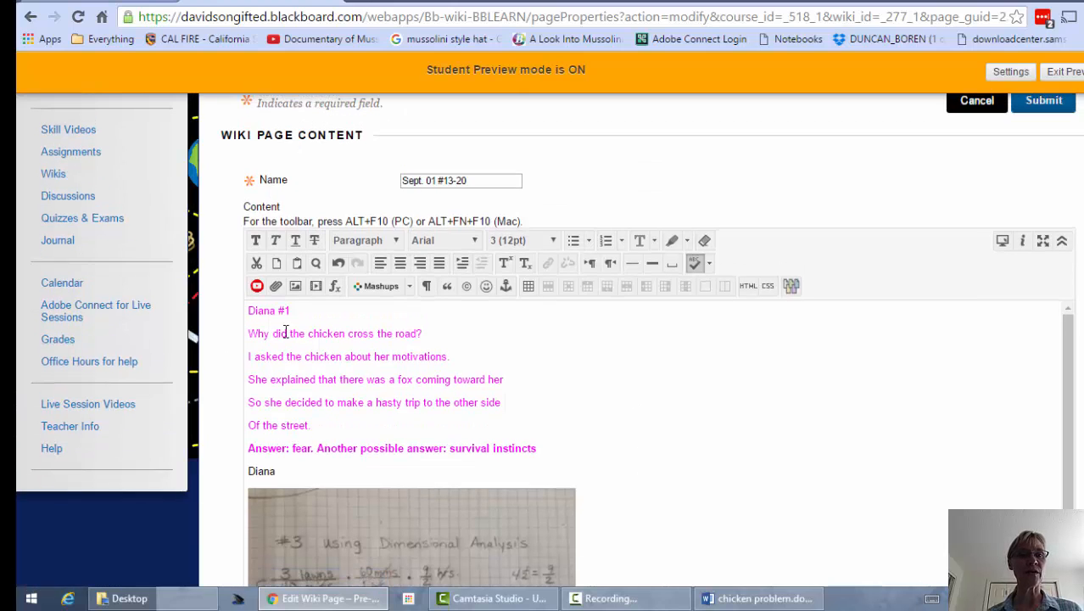
left_click(334, 286)
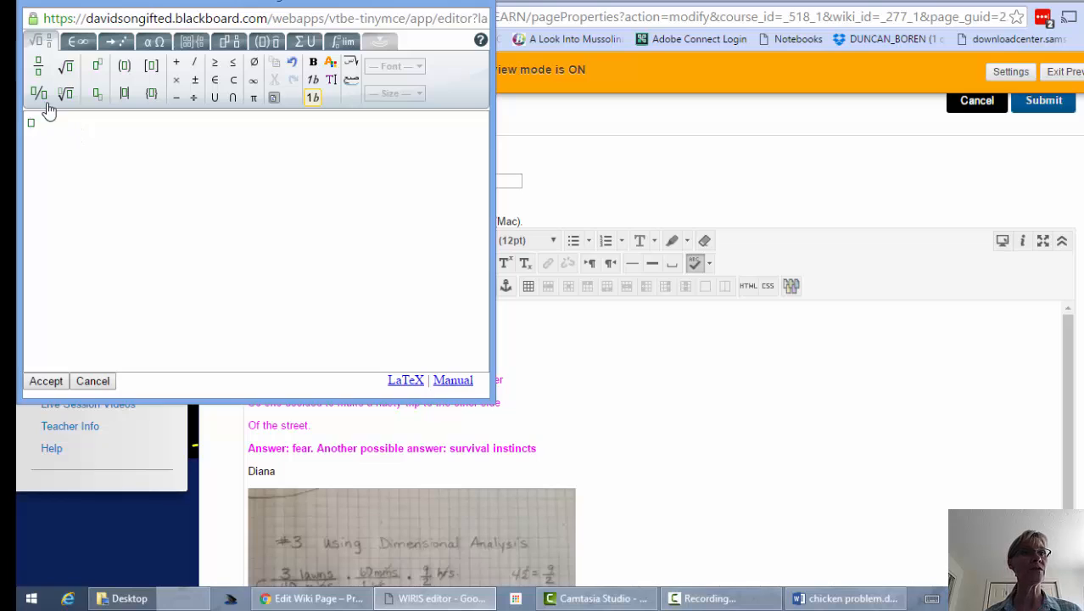
left_click(39, 68)
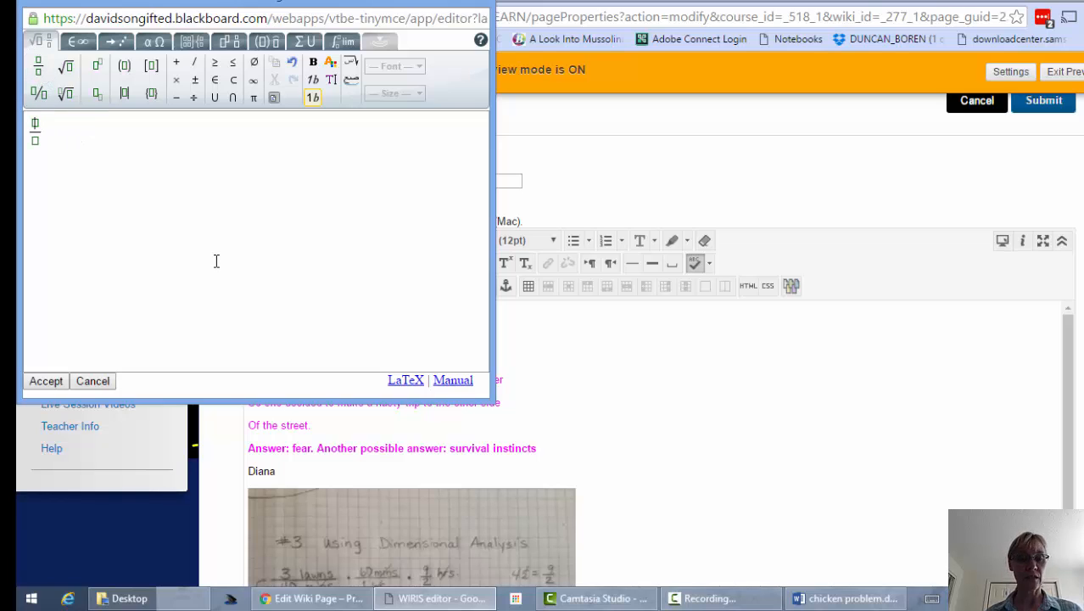
type("2x")
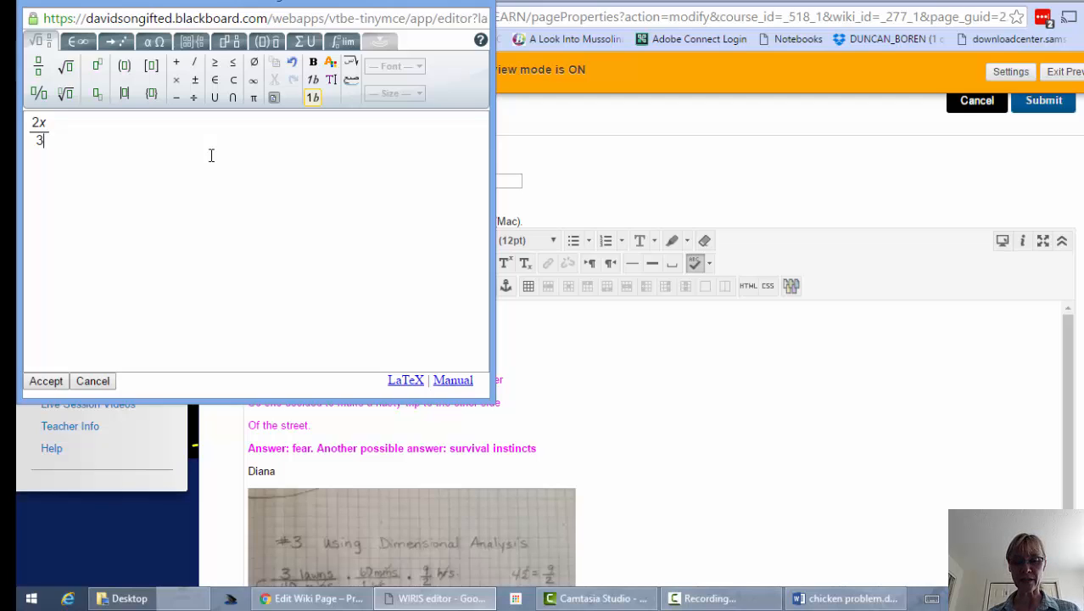
type("+")
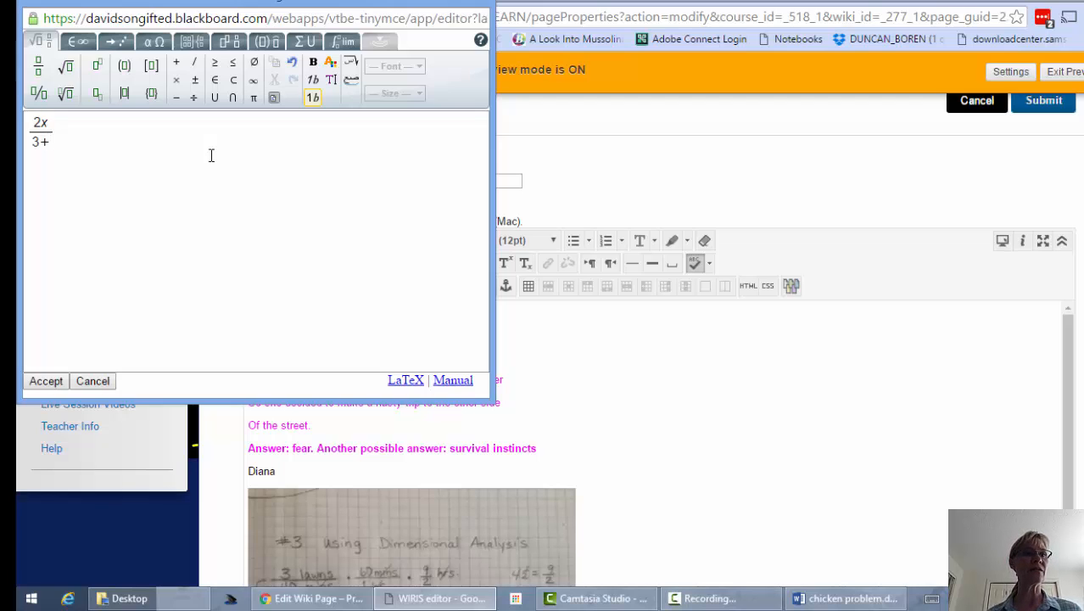
key("BackSpace")
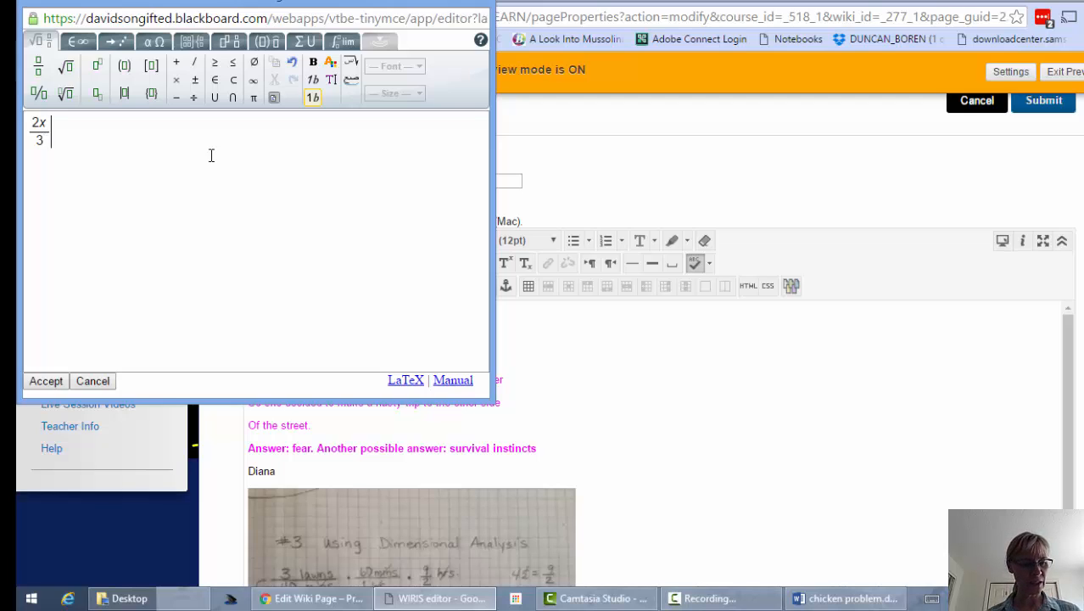
- Extend the equation with a plus sign, the fraction −5x over 7 and an equals sign, and insert it into the page
type("+")
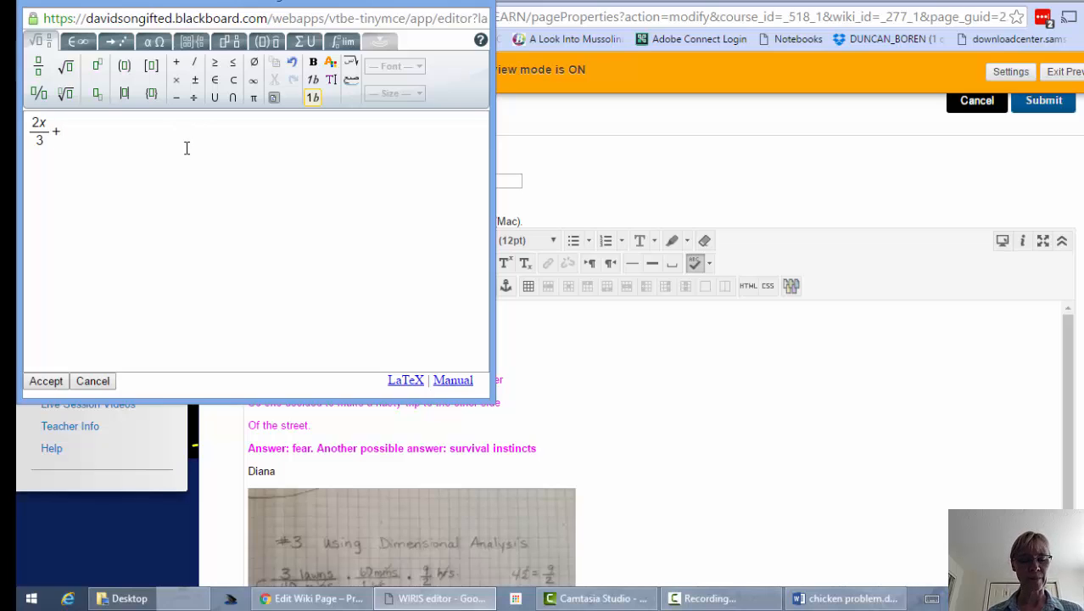
left_click(38, 66)
type("-5x/")
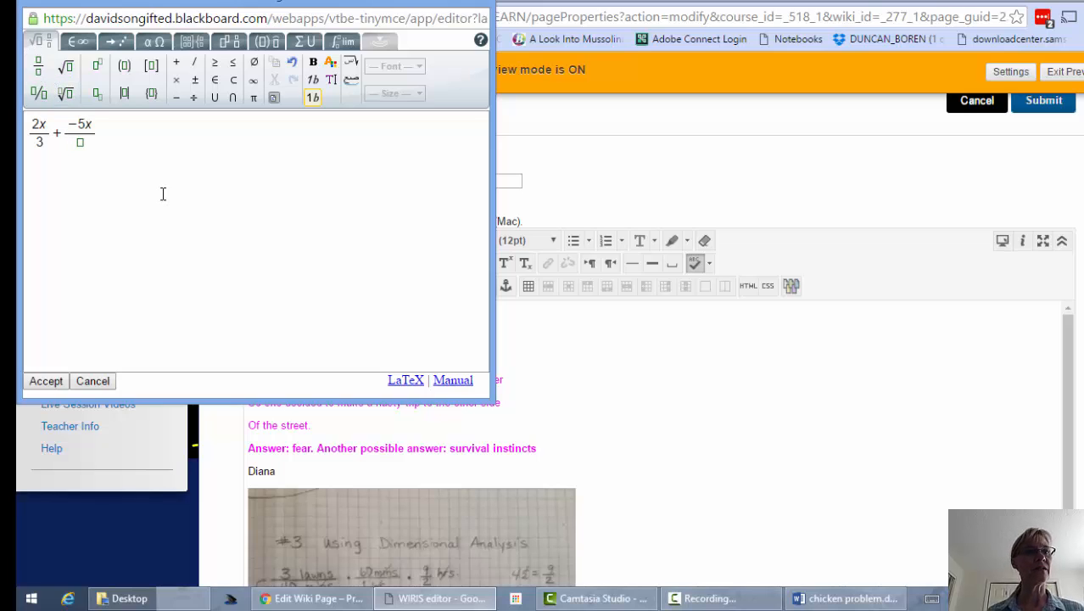
left_click(80, 145)
type("7")
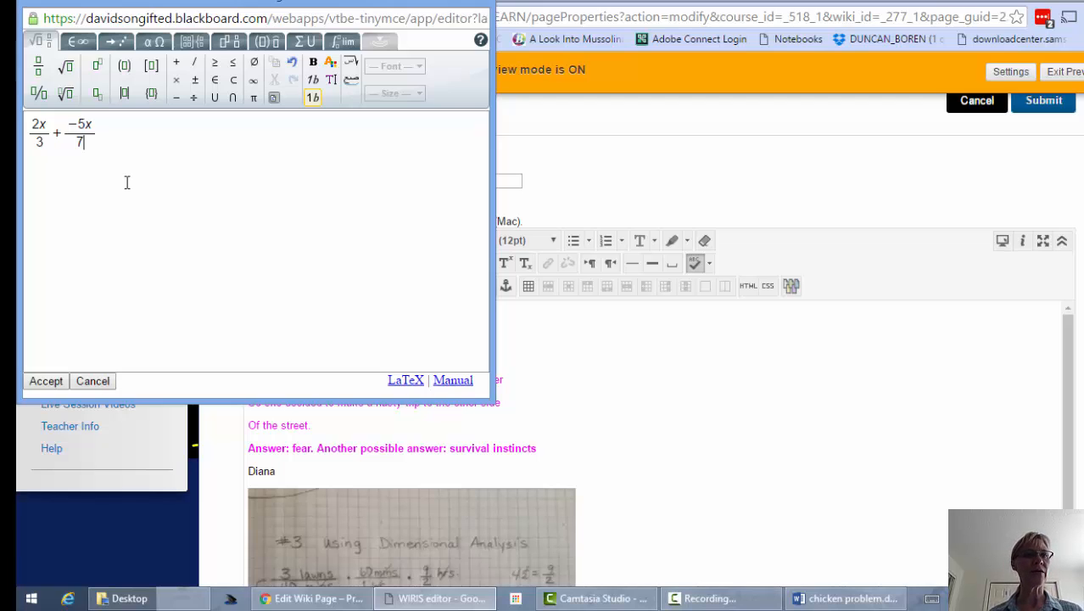
type("=")
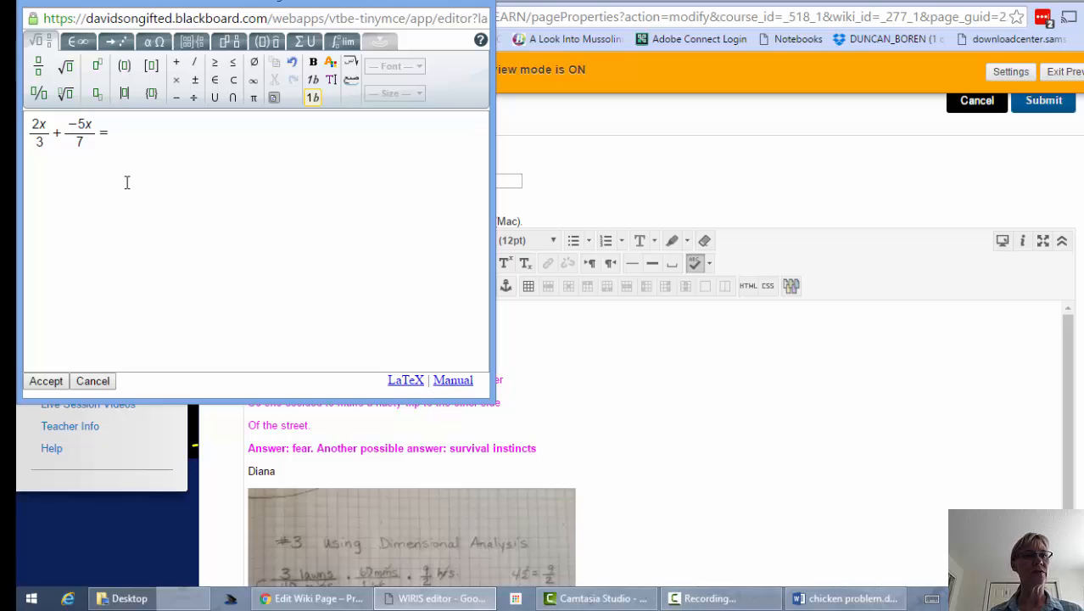
key("Return")
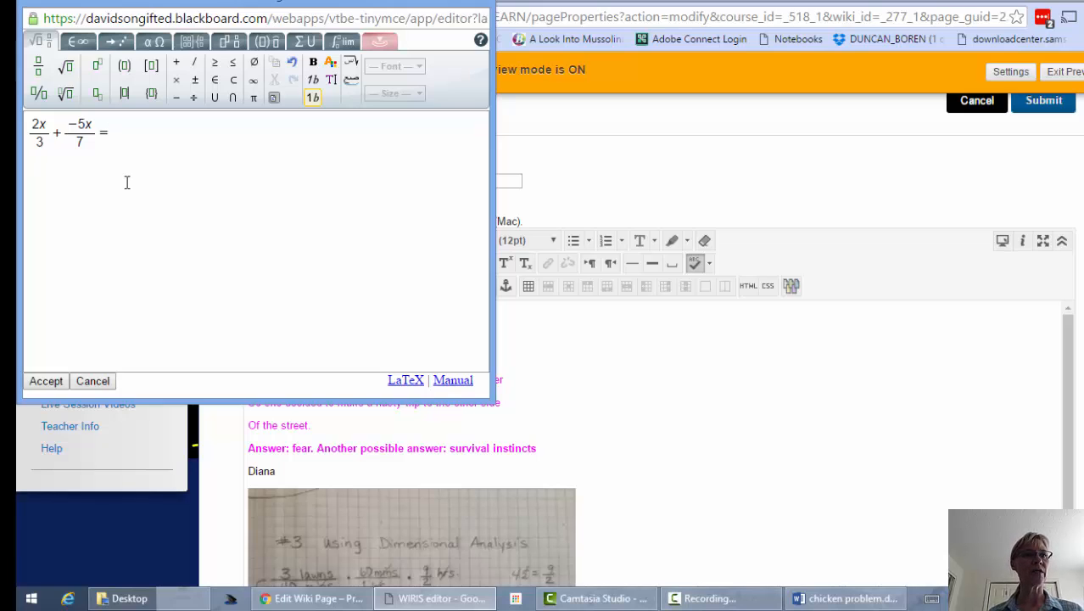
left_click(47, 381)
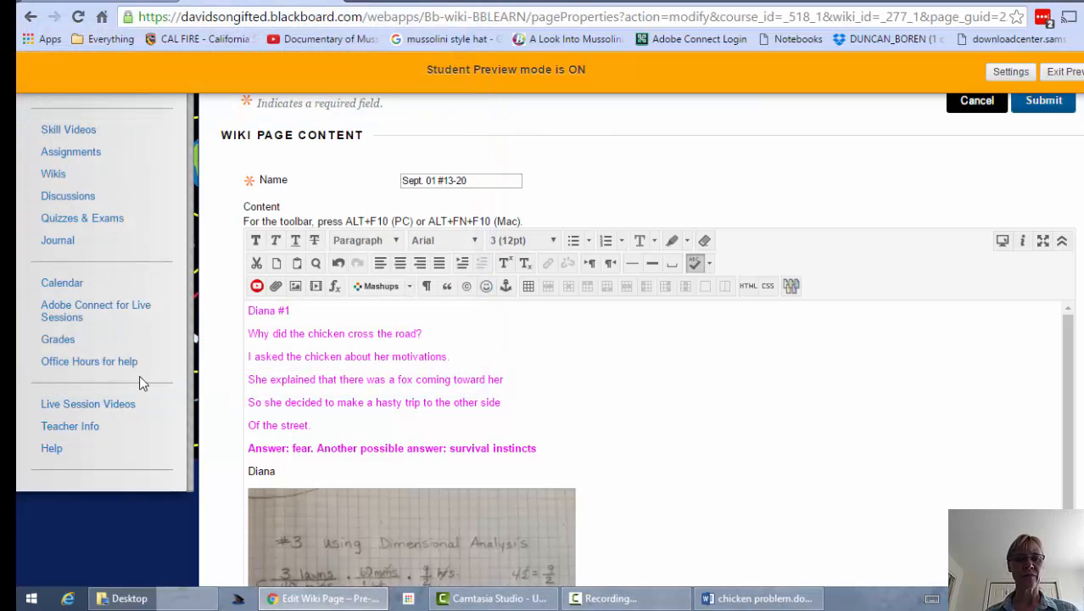
- Check the equation placed below the blue note and submit the wiki page
scroll(926, 396, "down", 3)
scroll(926, 396, "down", 5)
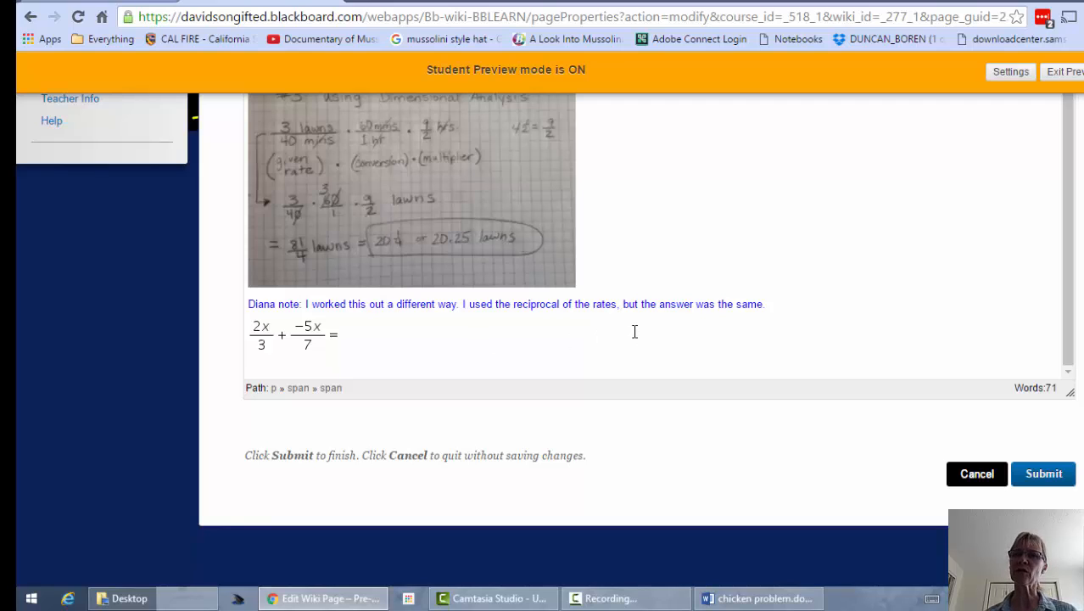
left_click(1044, 475)
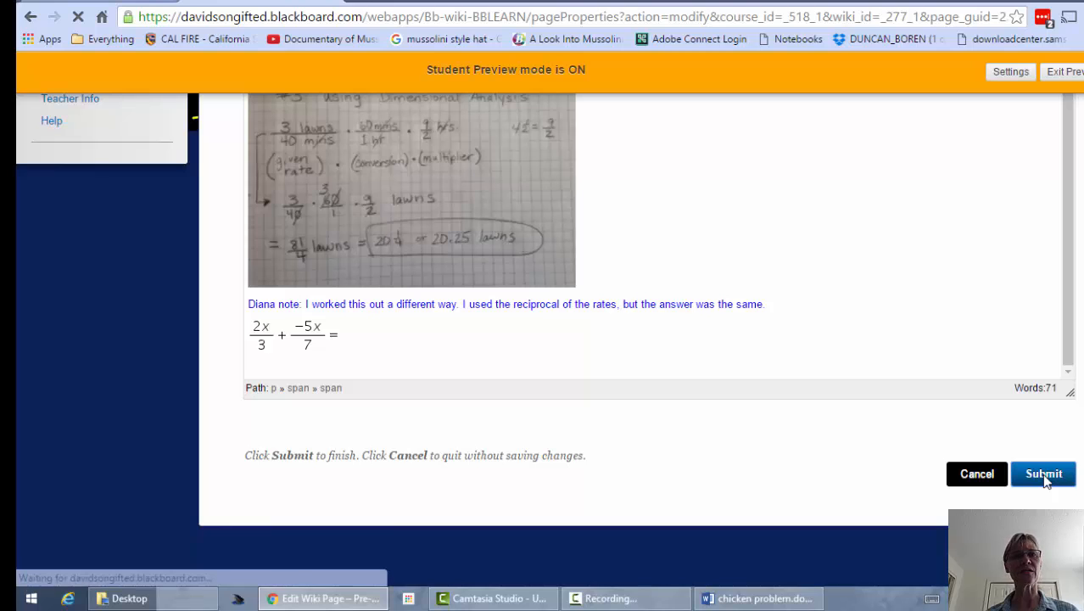